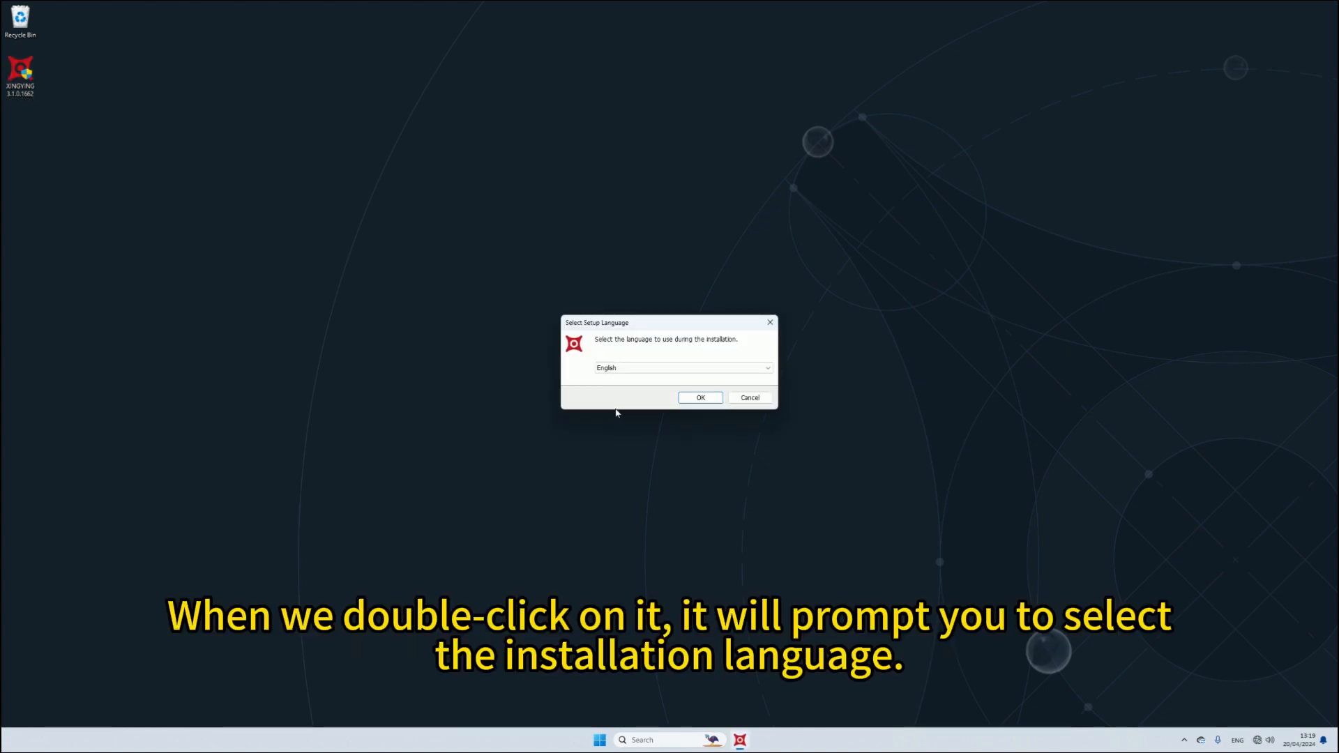
Step: Install XINGYING 3.1.0.1662 with English as the setup language, the default destination folder and a desktop shortcut
left_click(719, 398)
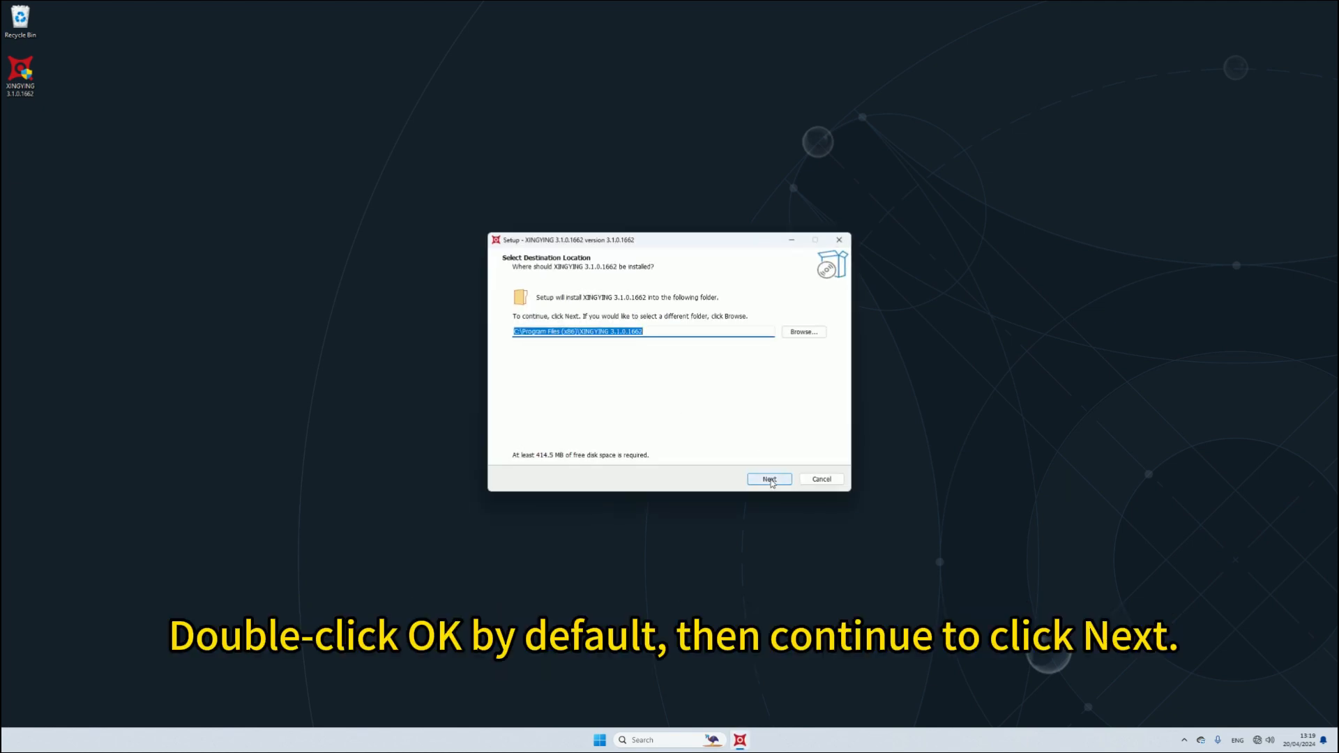
left_click(770, 479)
left_click(770, 480)
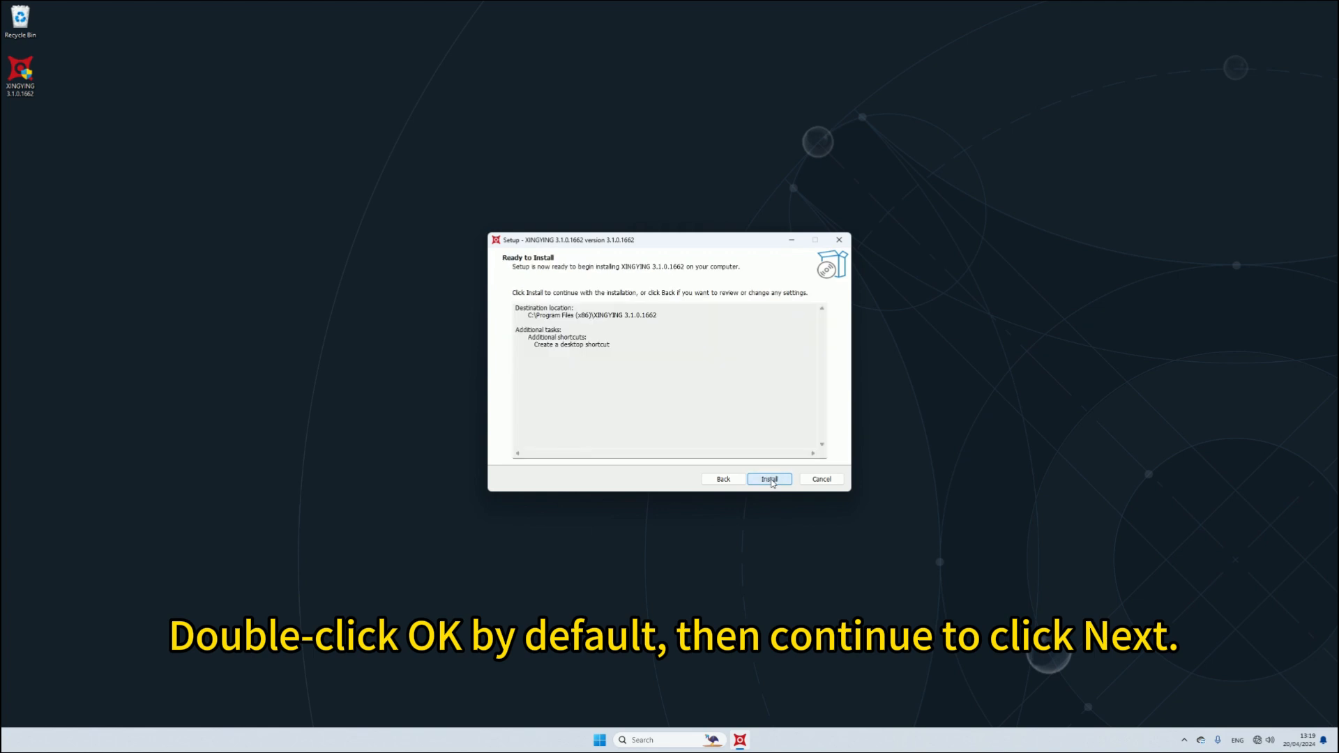
left_click(771, 480)
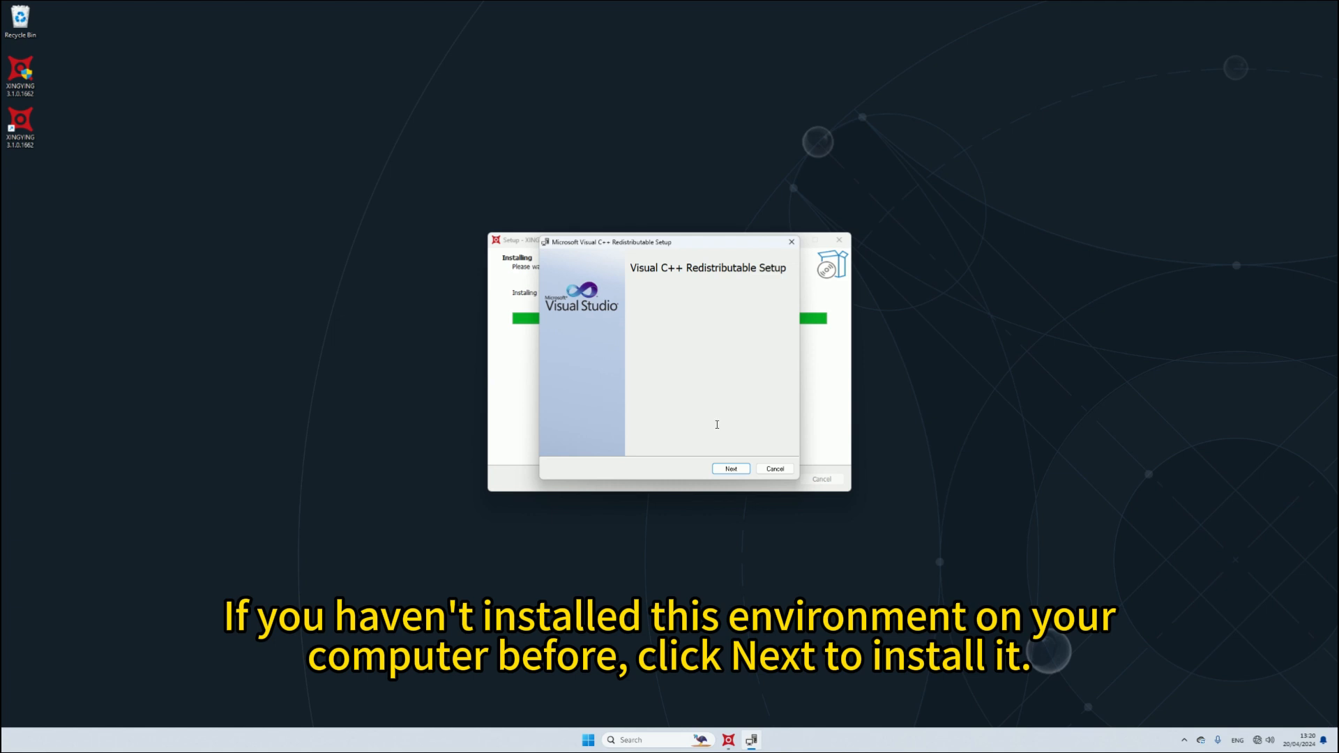
Step: Cancel the Visual C++ Redistributable setup and finish the XINGYING installation with the launch option turned off
left_click(776, 469)
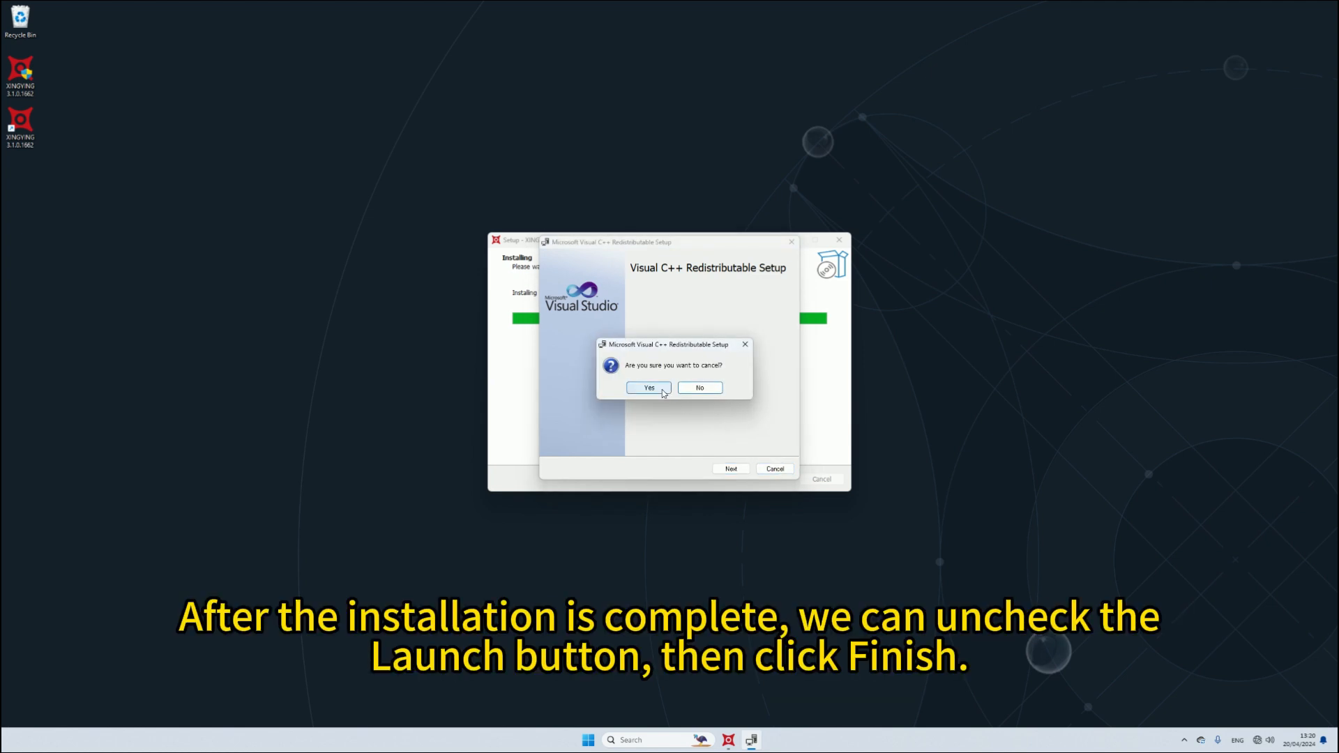
left_click(650, 388)
left_click(673, 327)
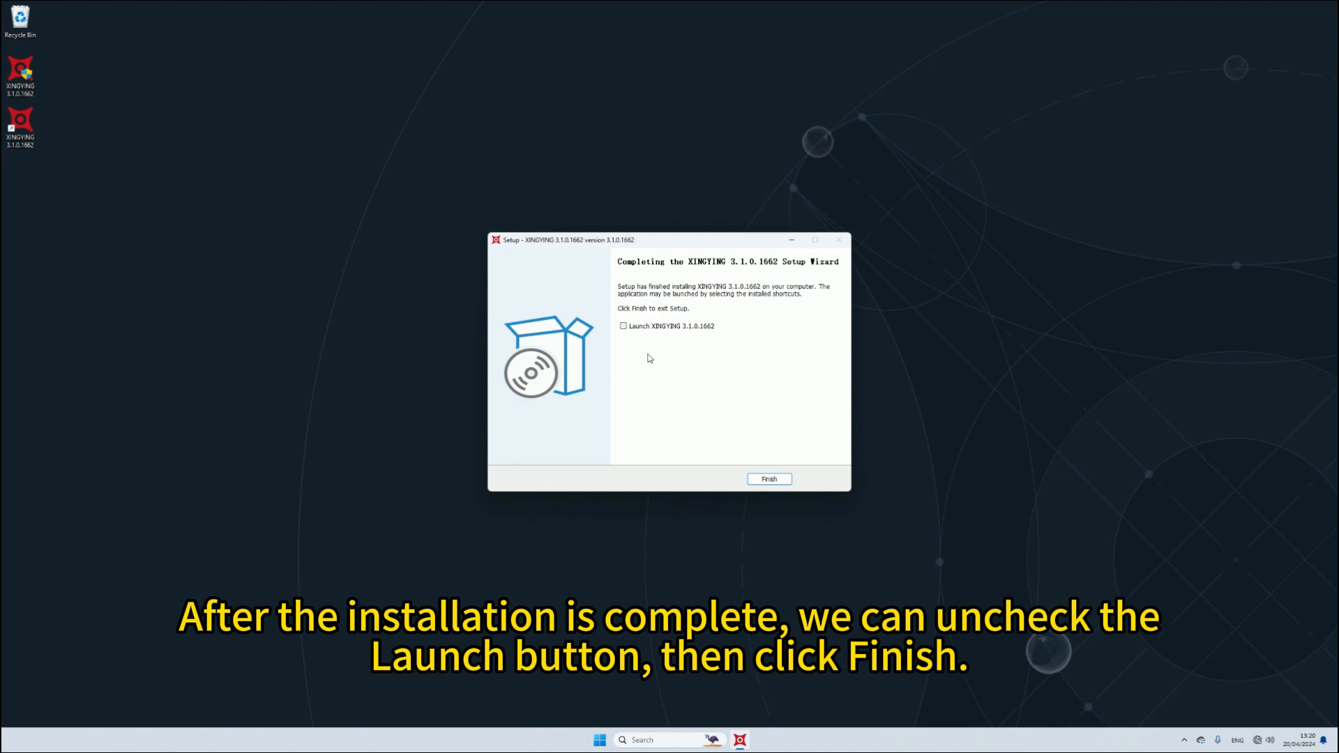
left_click(758, 478)
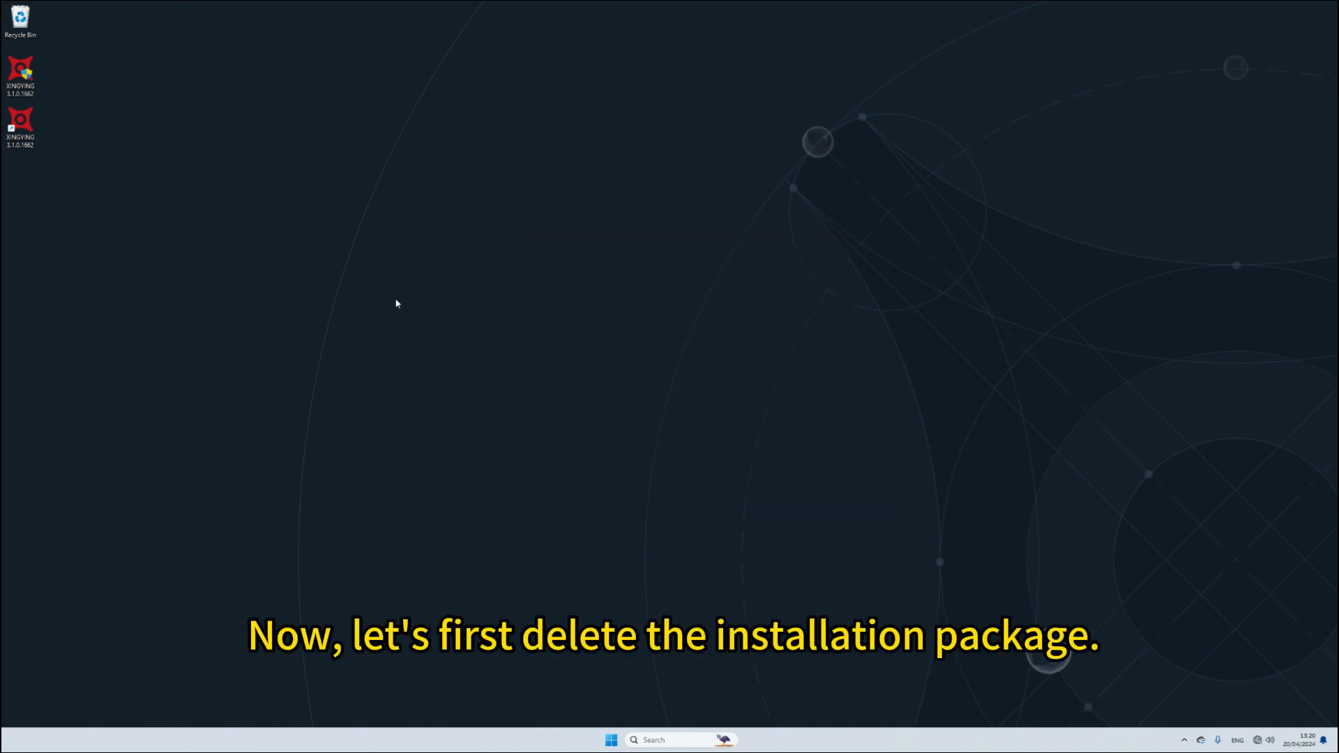
Step: Delete the XINGYING 3.1.0.1662 installer package from the desktop
left_click(14, 71)
key("Delete")
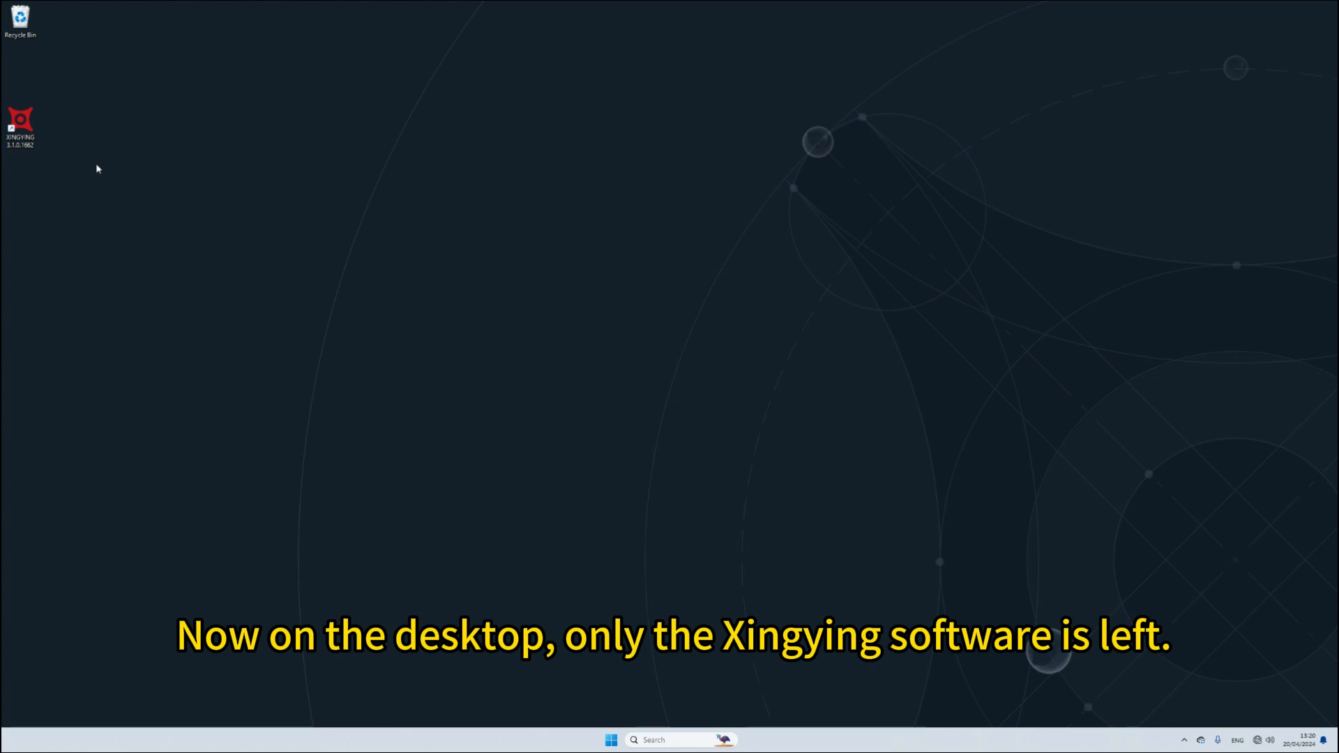
Step: In the XINGYING shortcut's compatibility properties, enable running the program as an administrator
right_click(30, 130)
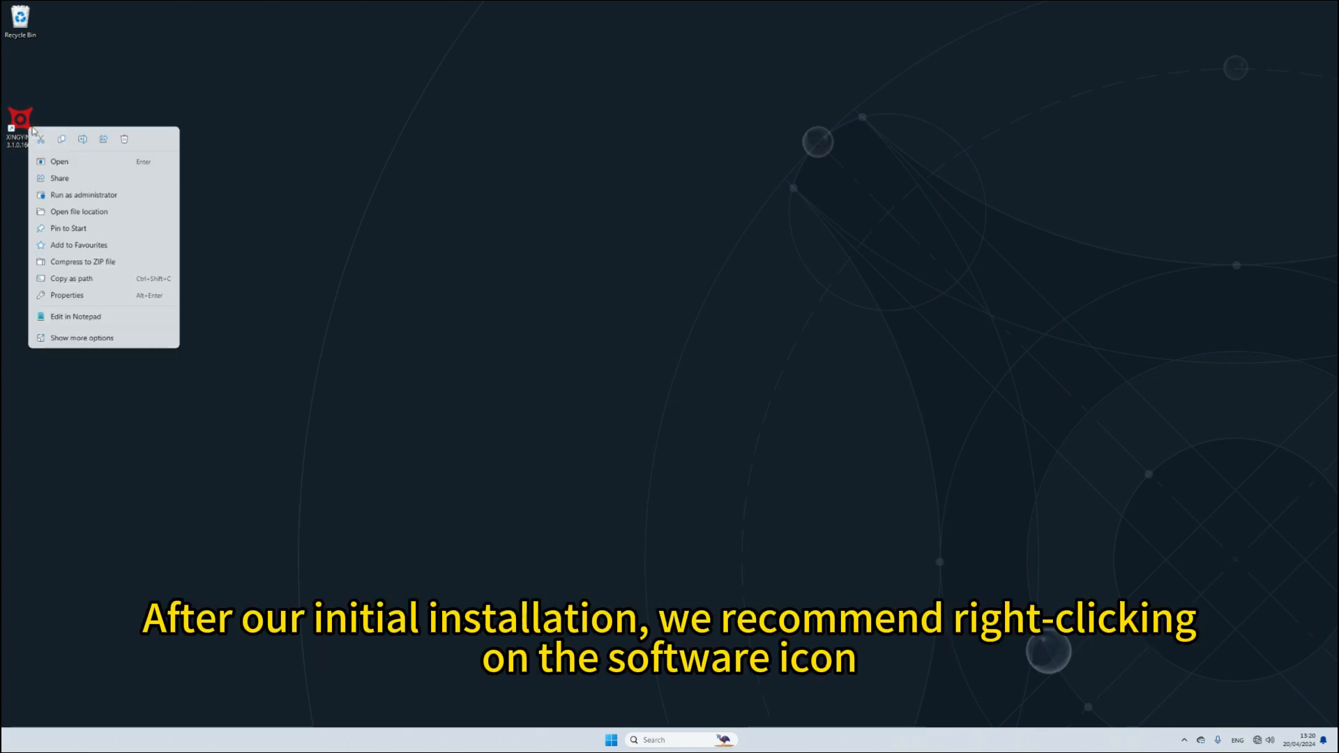
left_click(127, 340)
left_click(114, 360)
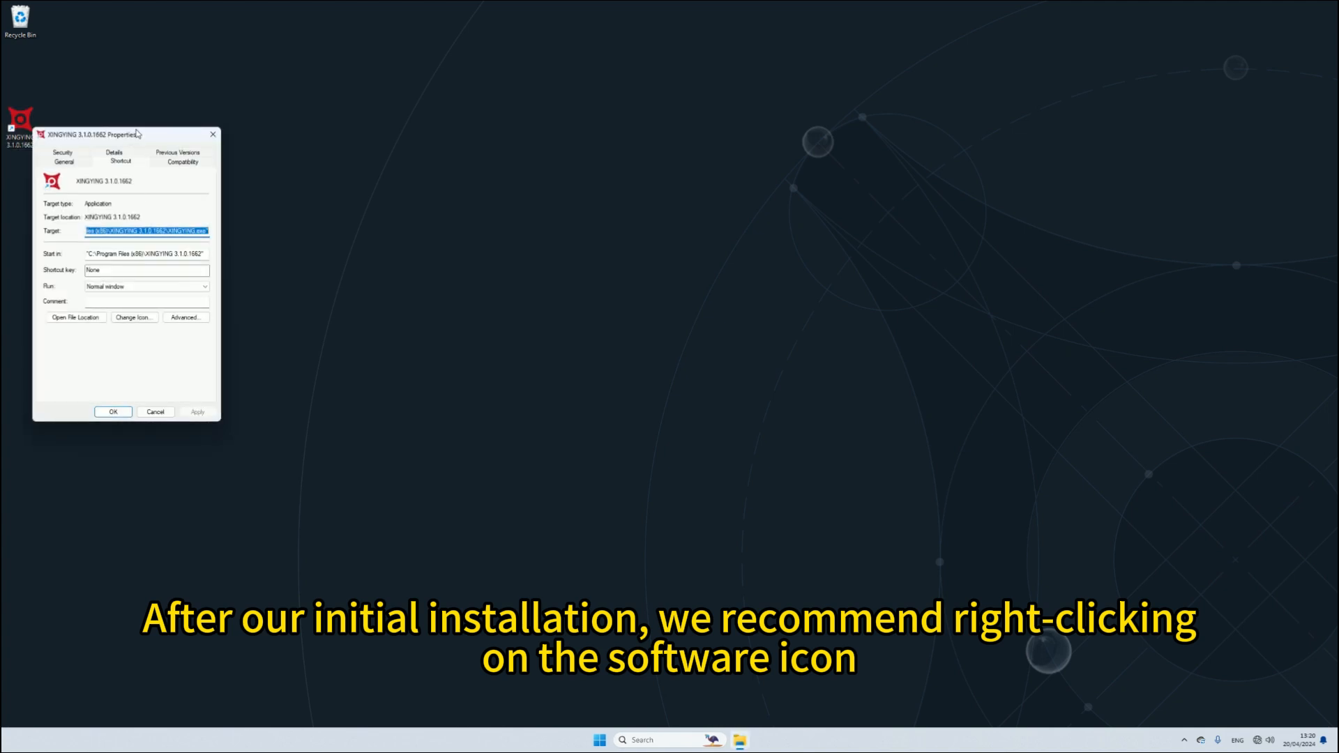
left_click_drag(138, 135, 529, 153)
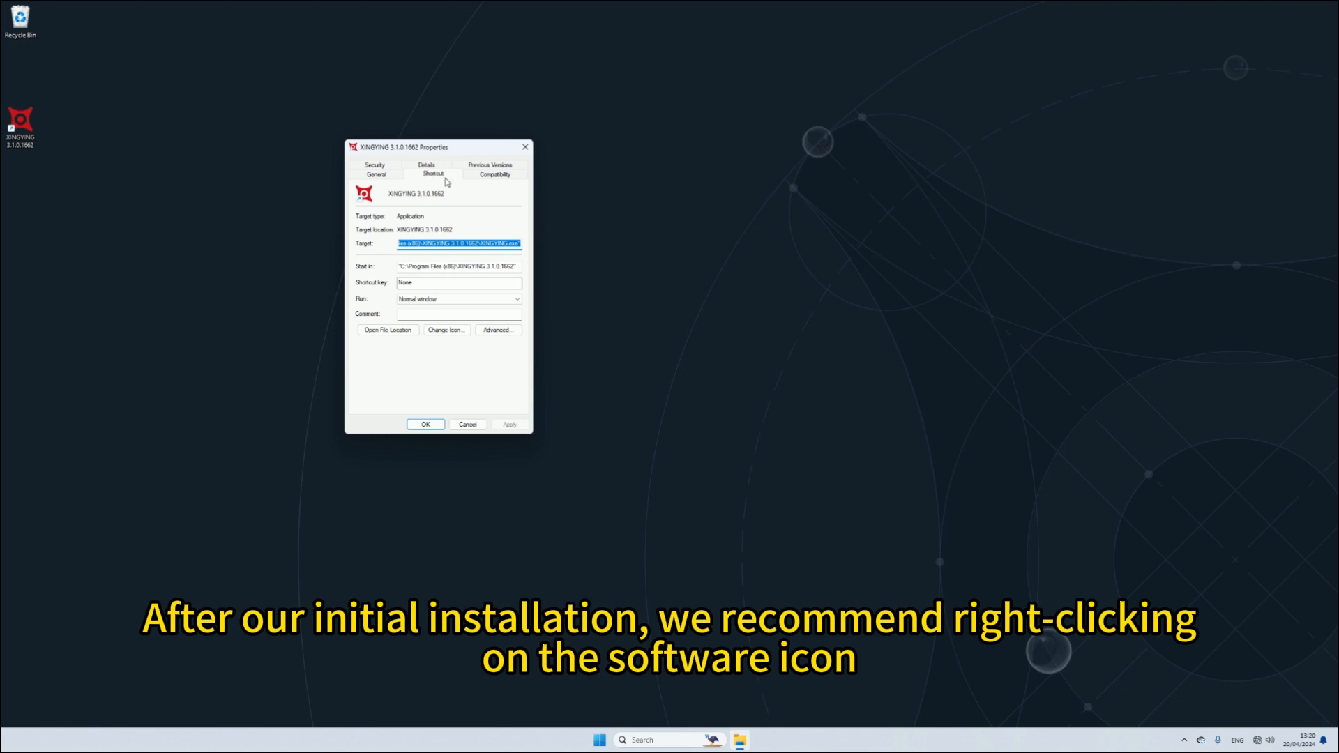
left_click(493, 175)
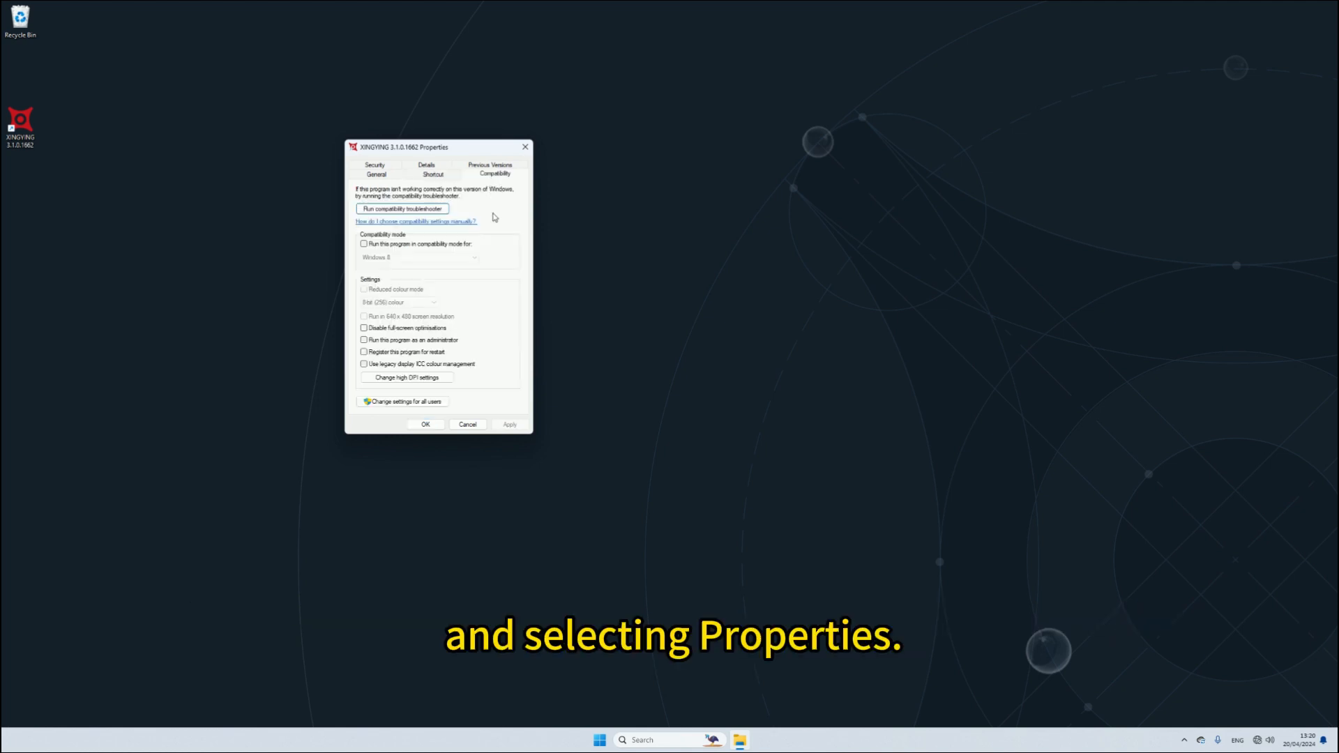
left_click(418, 343)
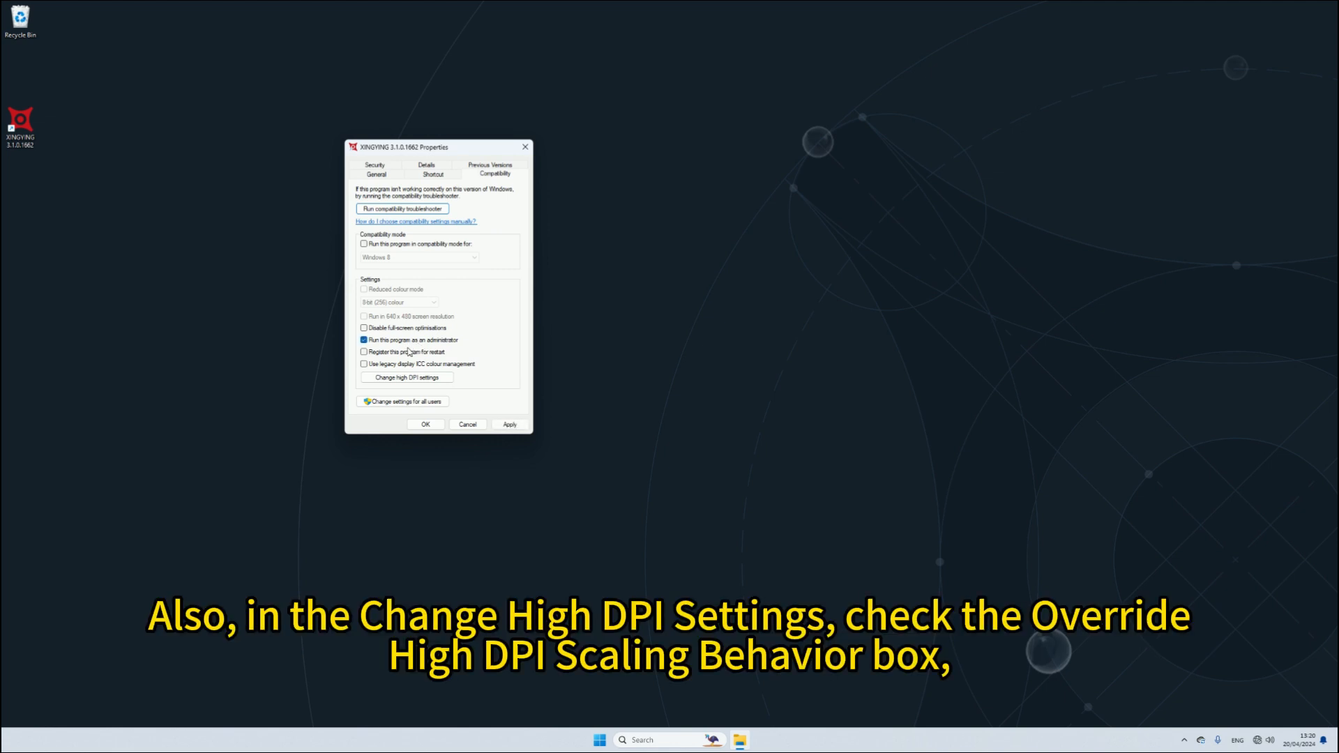
Step: Override the program's high DPI scaling behaviour with scaling performed by System, and apply the shortcut properties
left_click(410, 379)
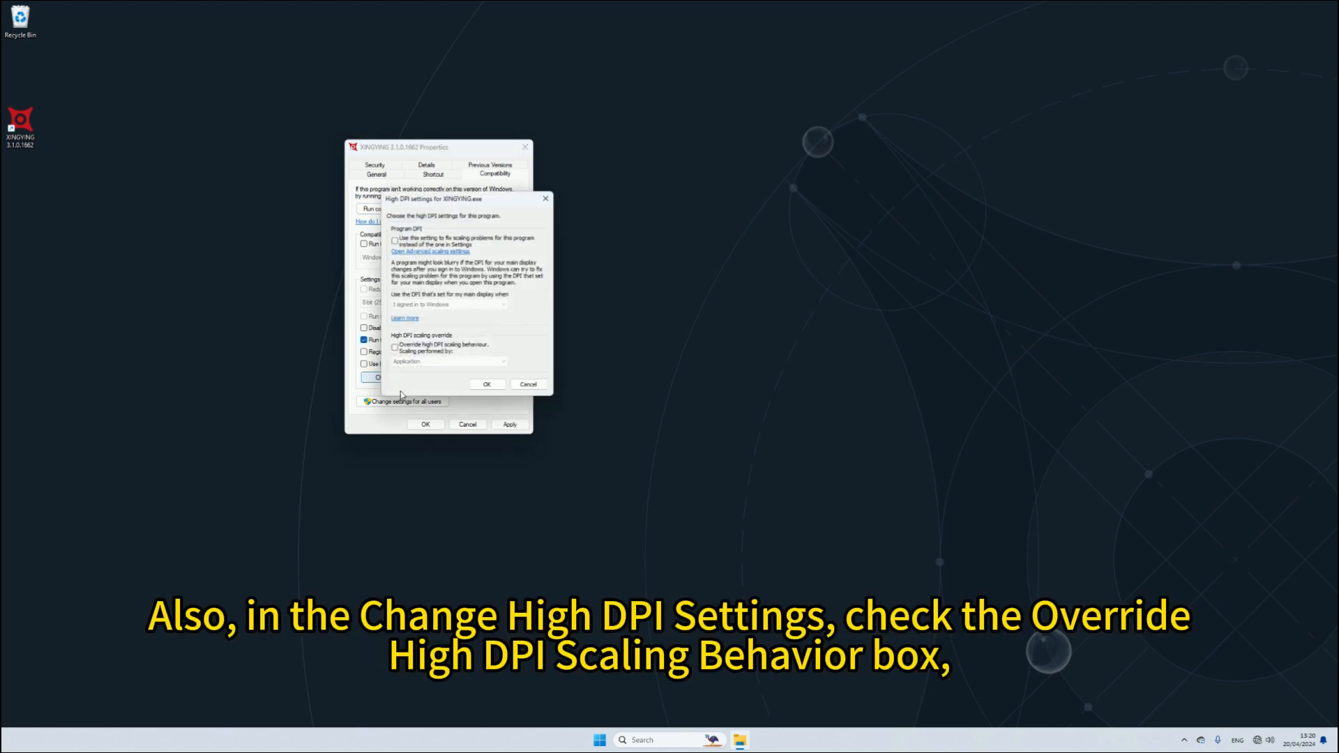
left_click(395, 349)
left_click(418, 363)
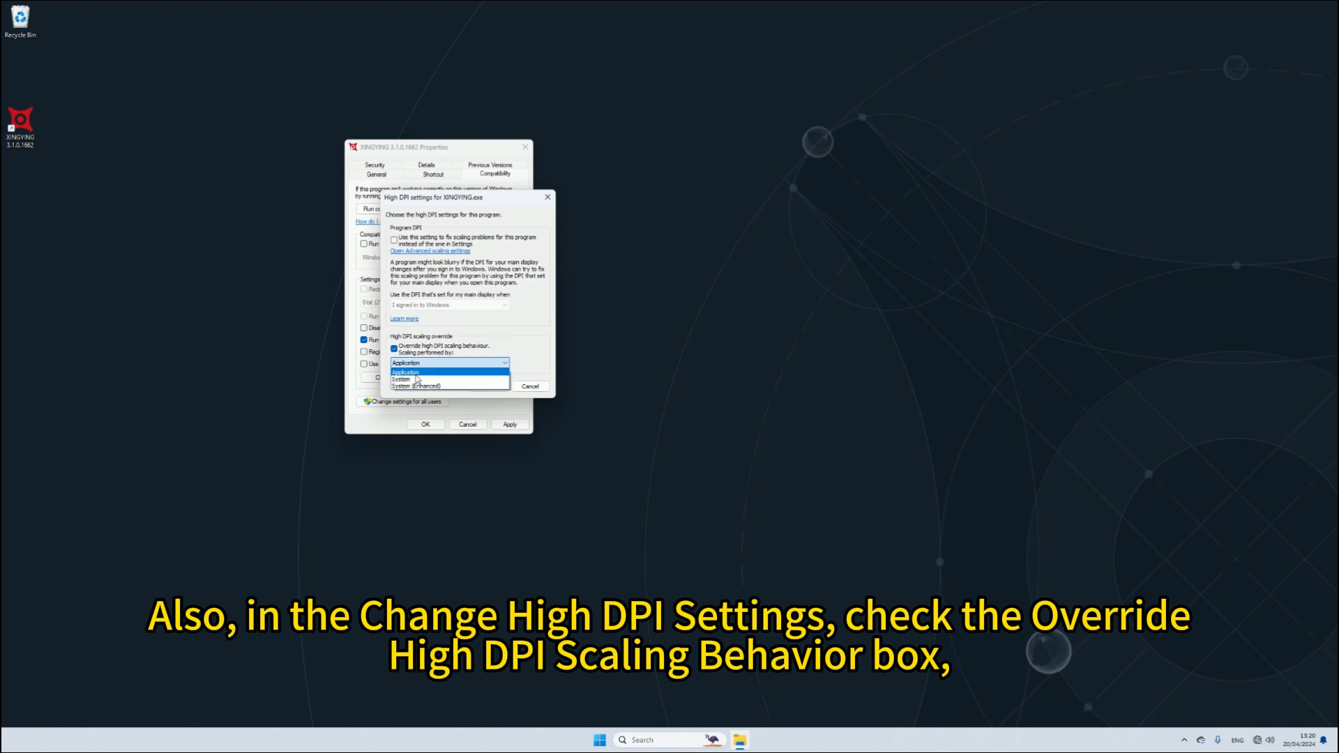
left_click(416, 377)
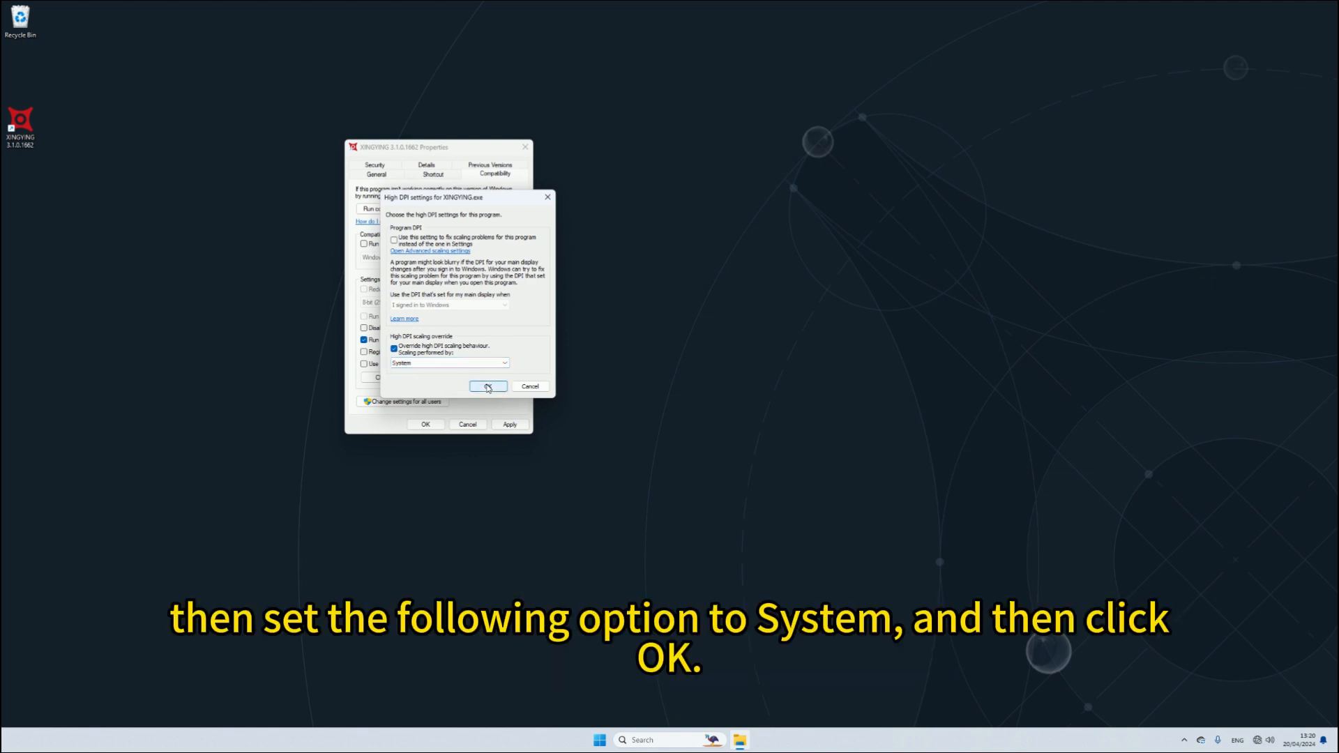
left_click(488, 386)
left_click(510, 424)
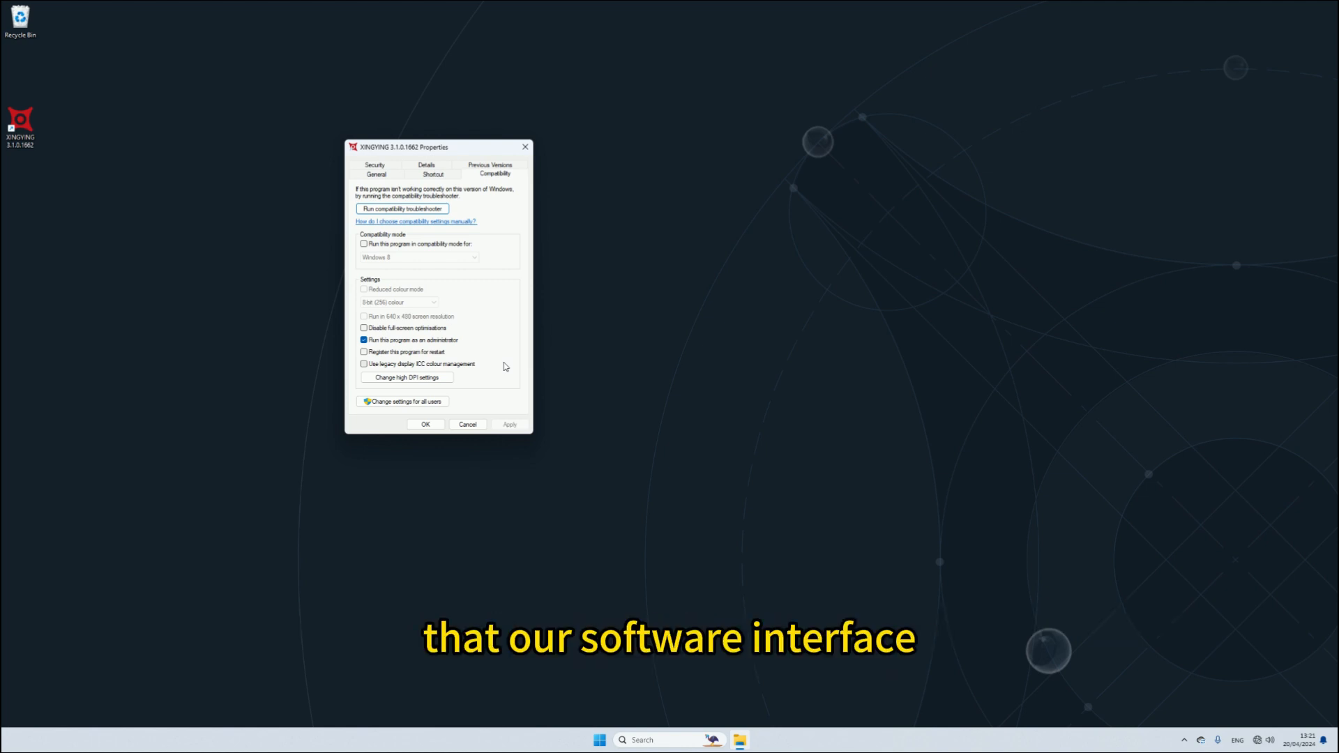
left_click(427, 425)
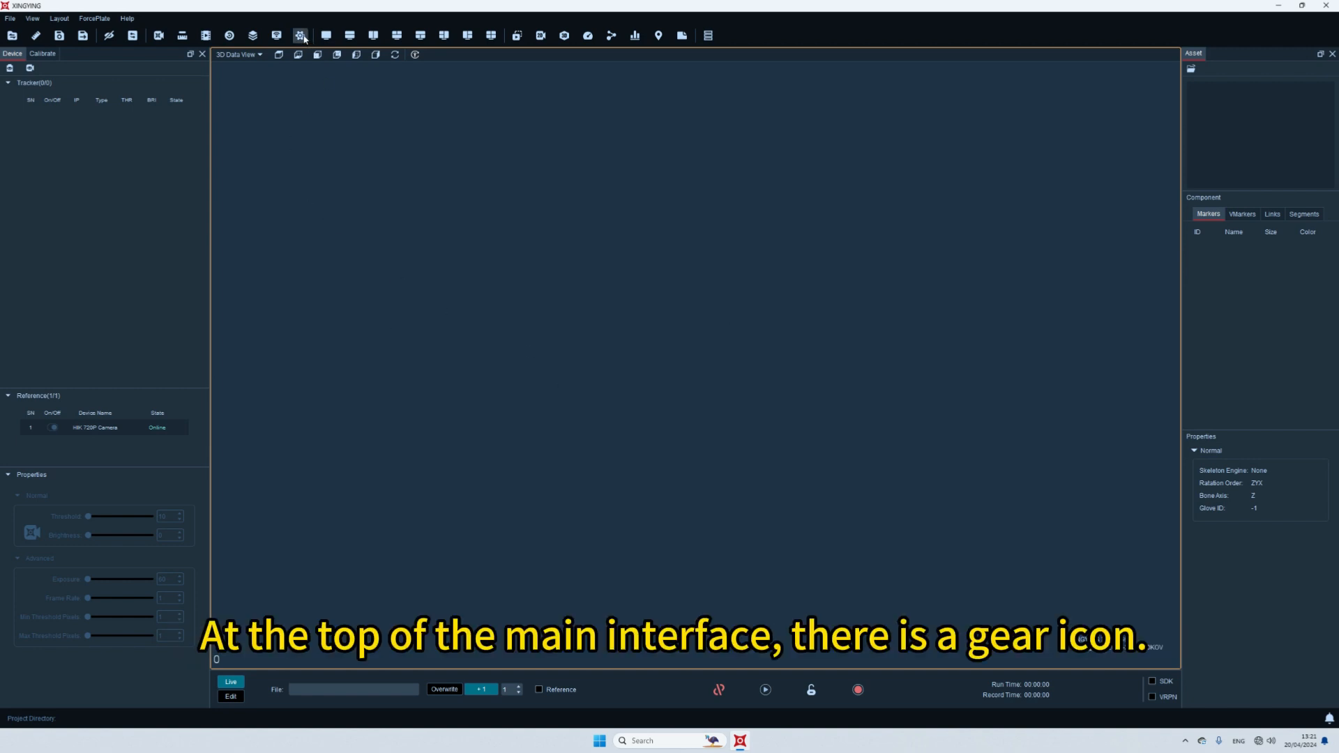
Step: Open the preferences in XINGYING's settings, look through the available interface languages and keep English
left_click(301, 36)
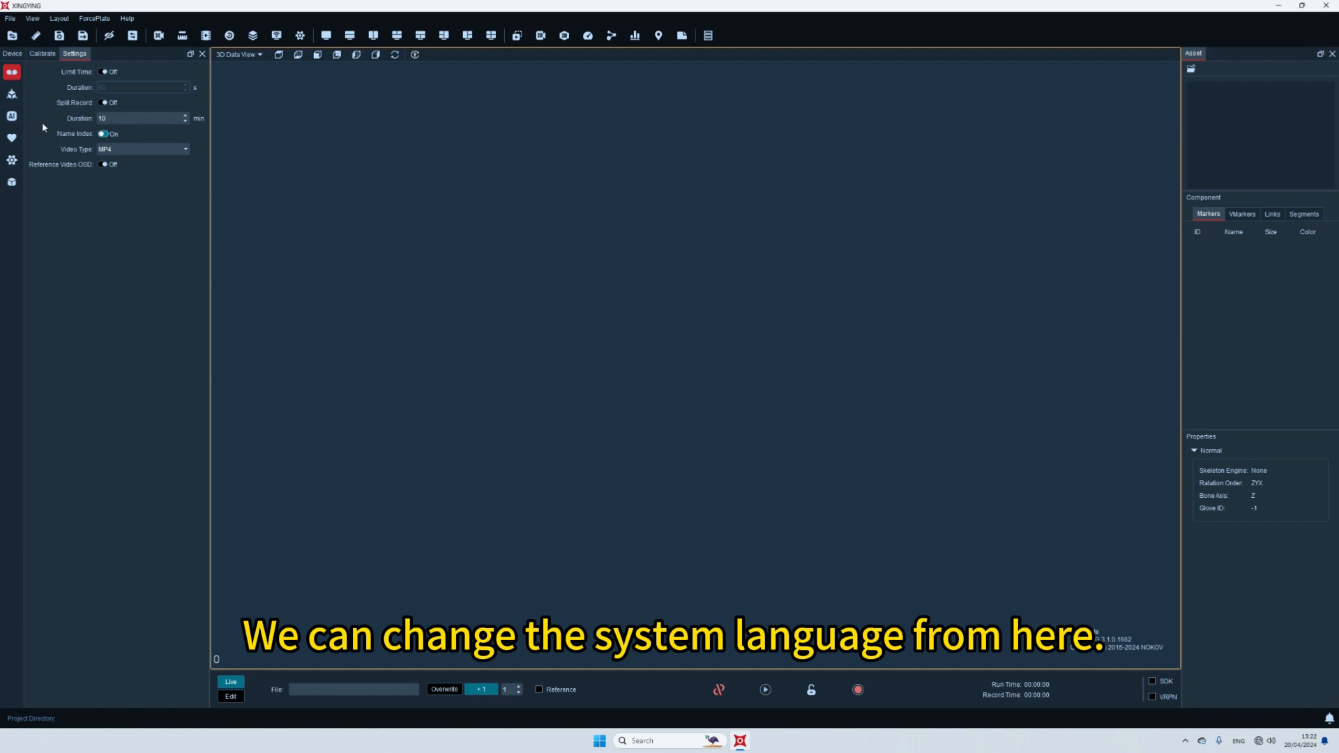
left_click(11, 138)
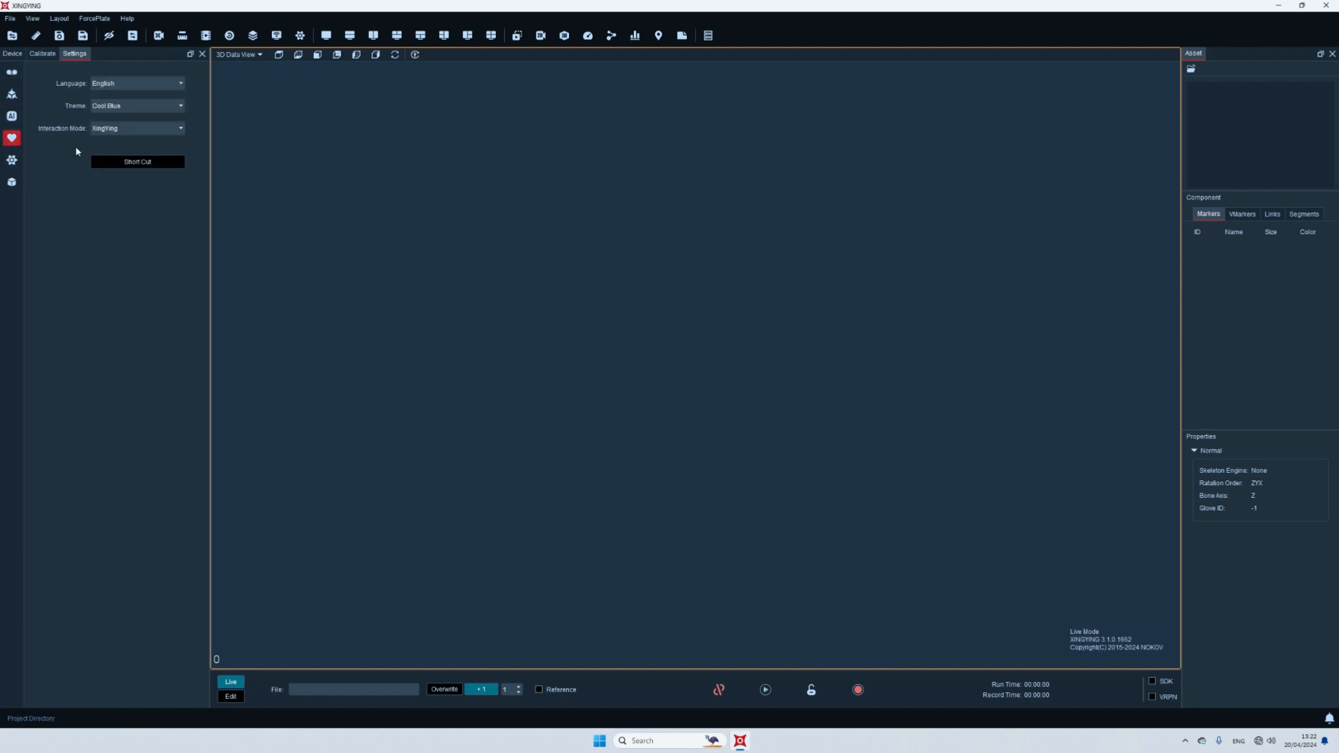
left_click(146, 83)
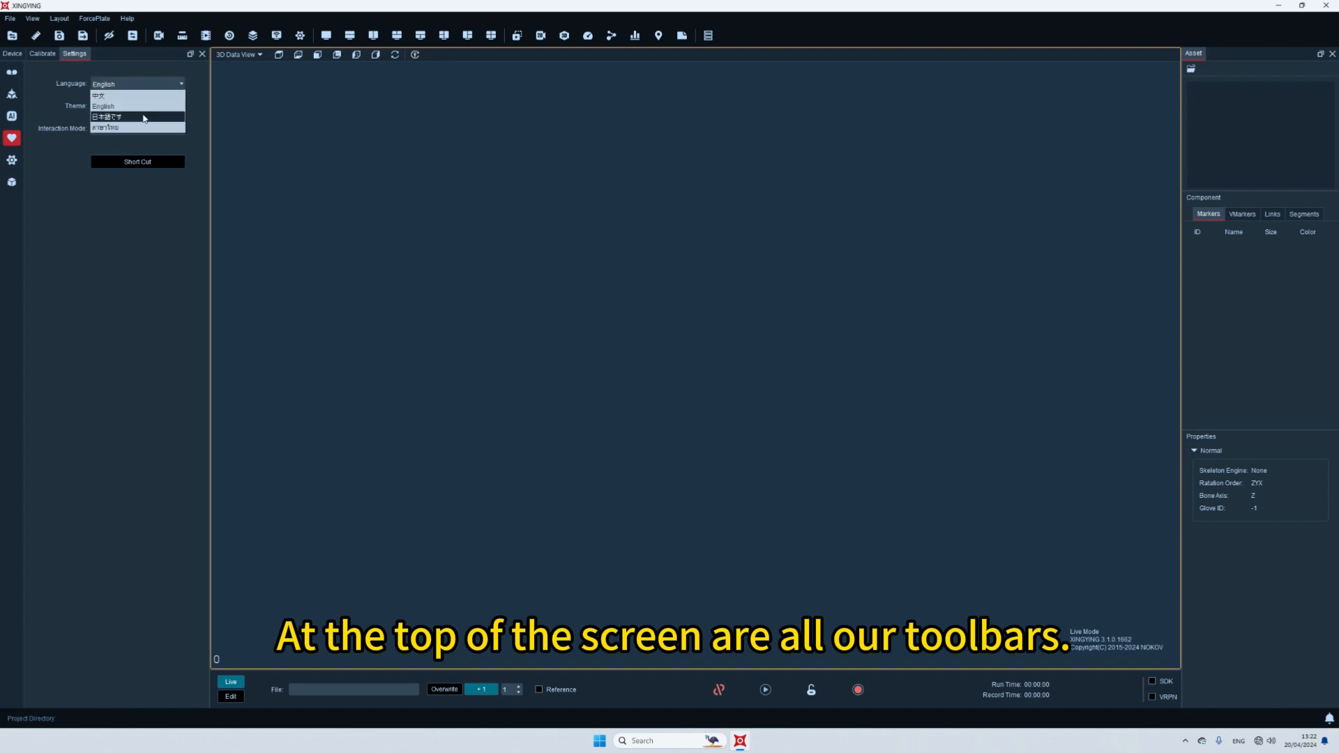
left_click(145, 108)
left_click(134, 84)
left_click(130, 116)
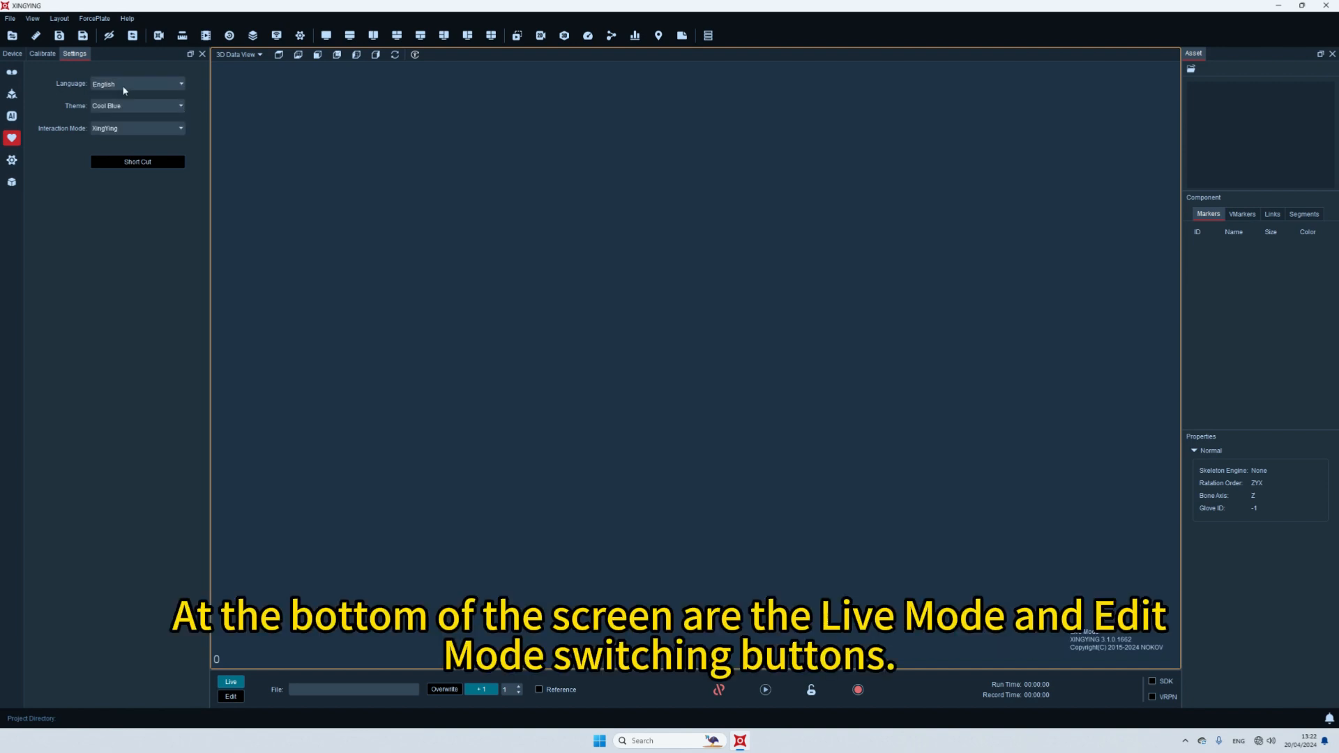
left_click(126, 88)
left_click(98, 103)
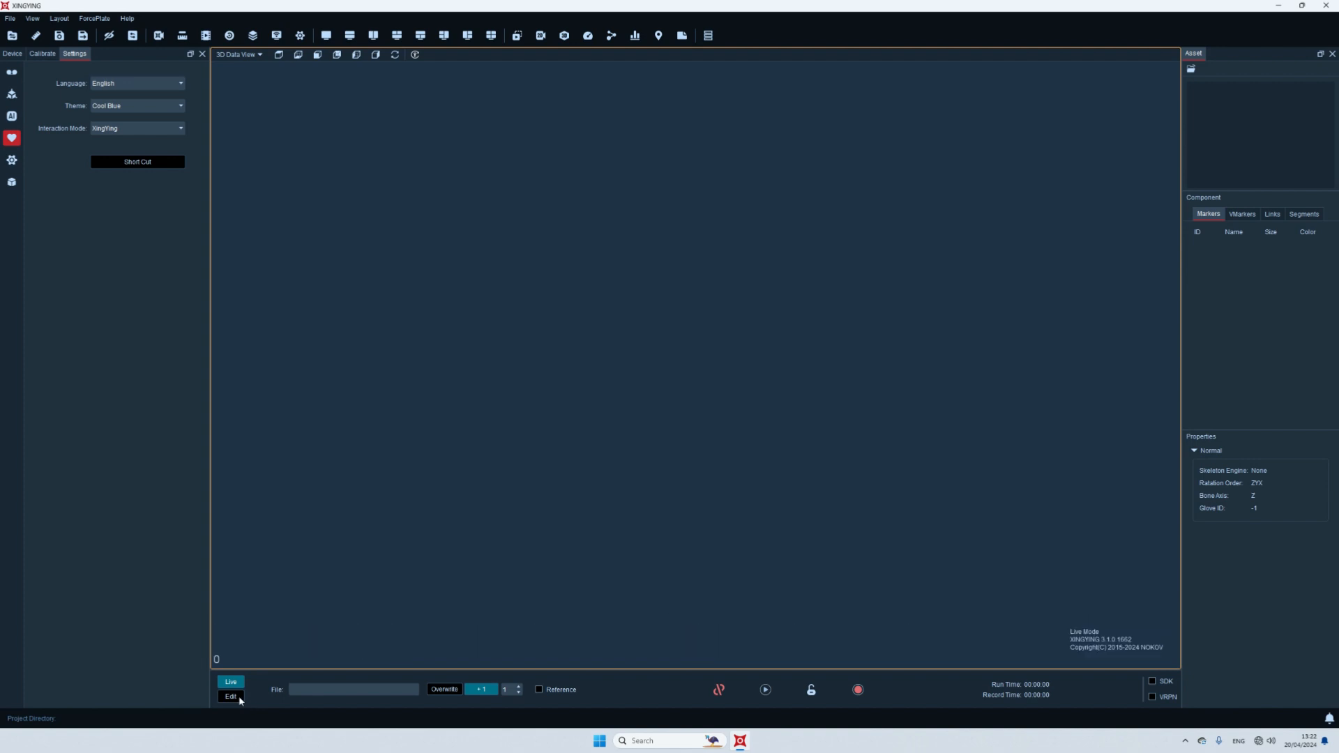
Step: Switch XINGYING to Edit mode and back to Live mode
left_click(231, 697)
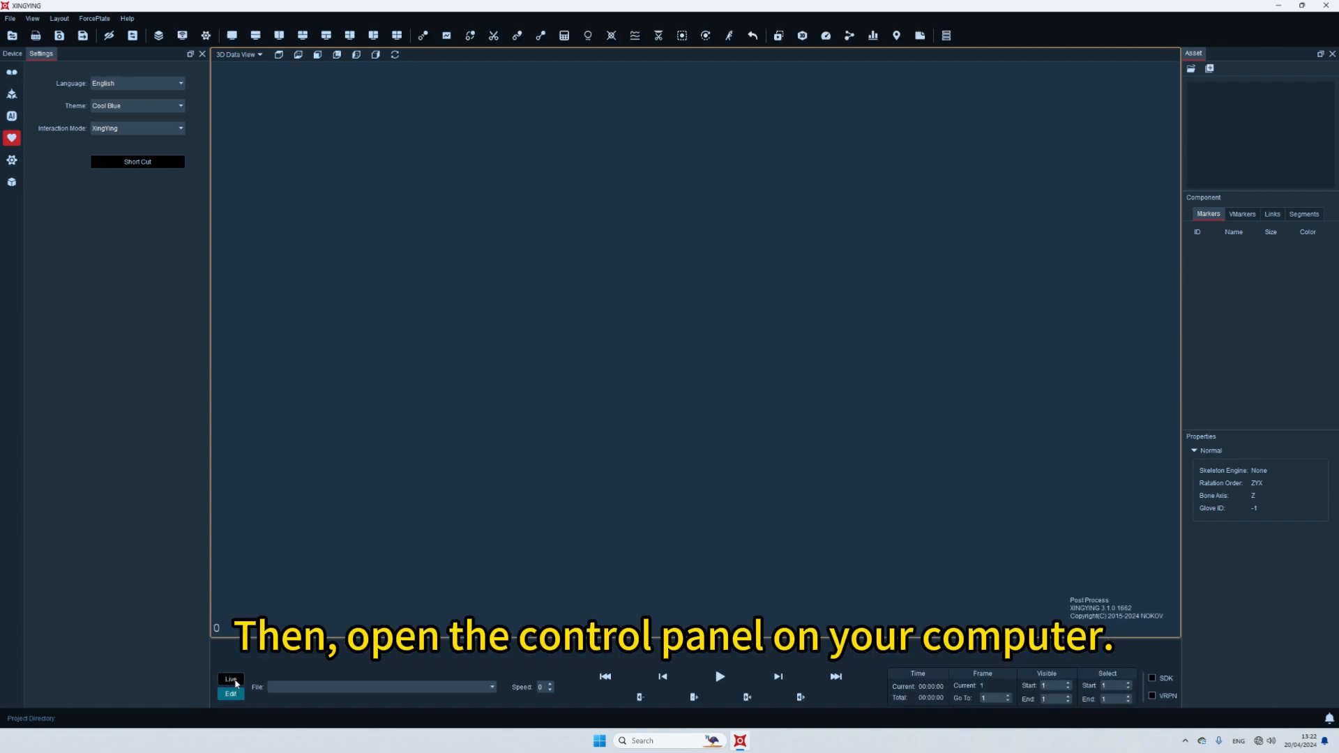
left_click(231, 681)
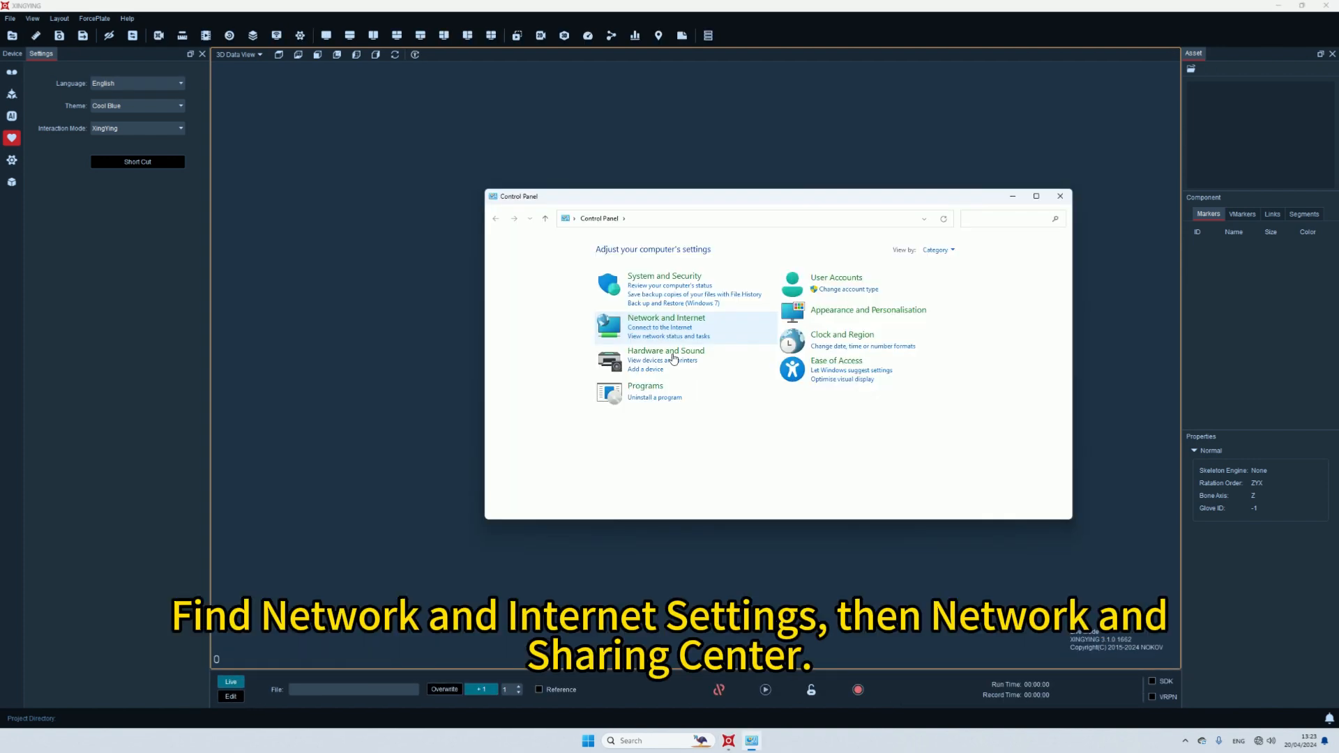
Step: In Control Panel, go through the Network and Sharing Centre to the list of network adapters
left_click(651, 328)
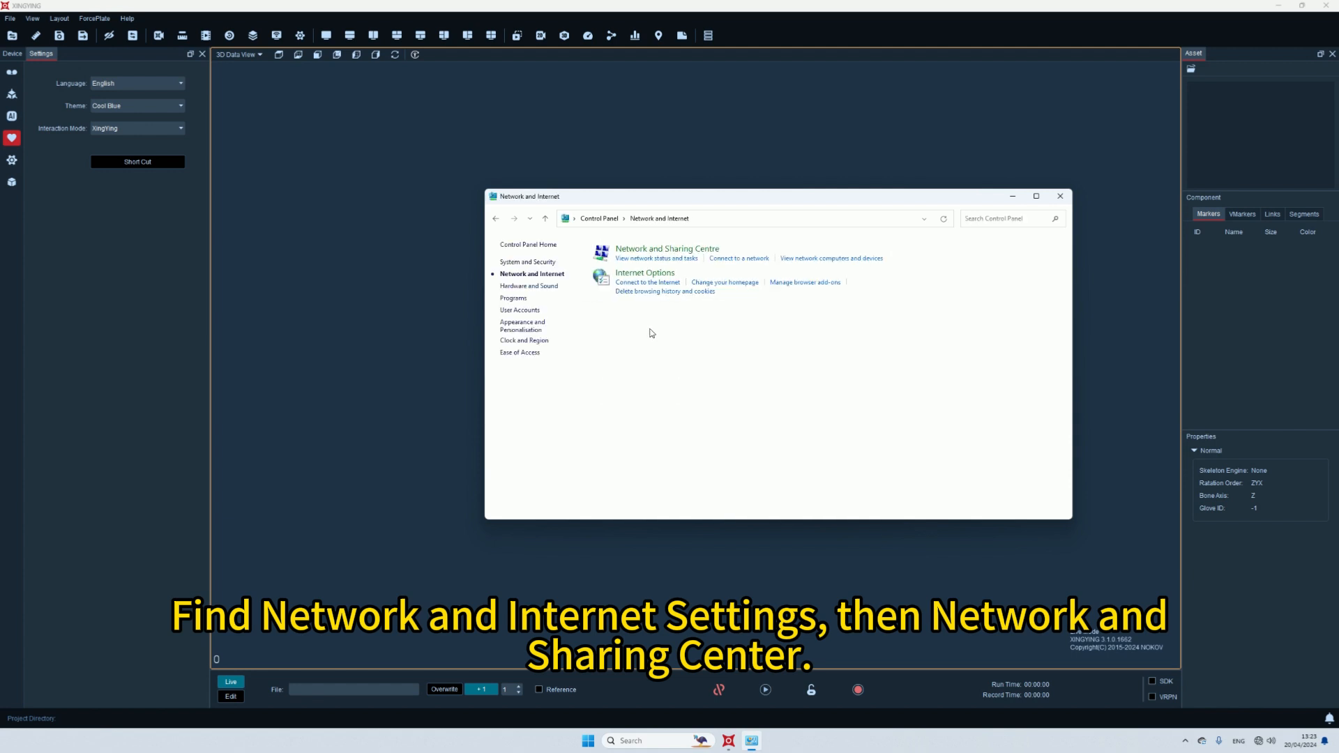
left_click(643, 259)
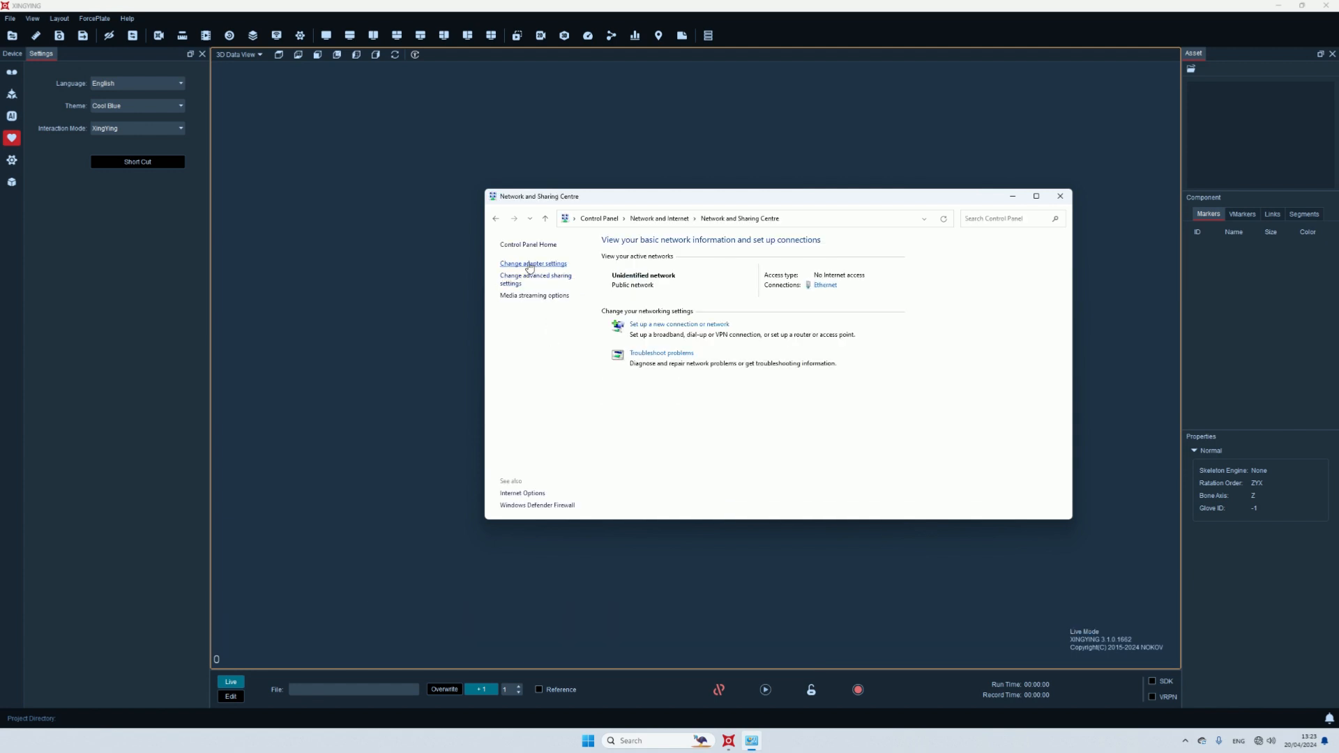
left_click(534, 265)
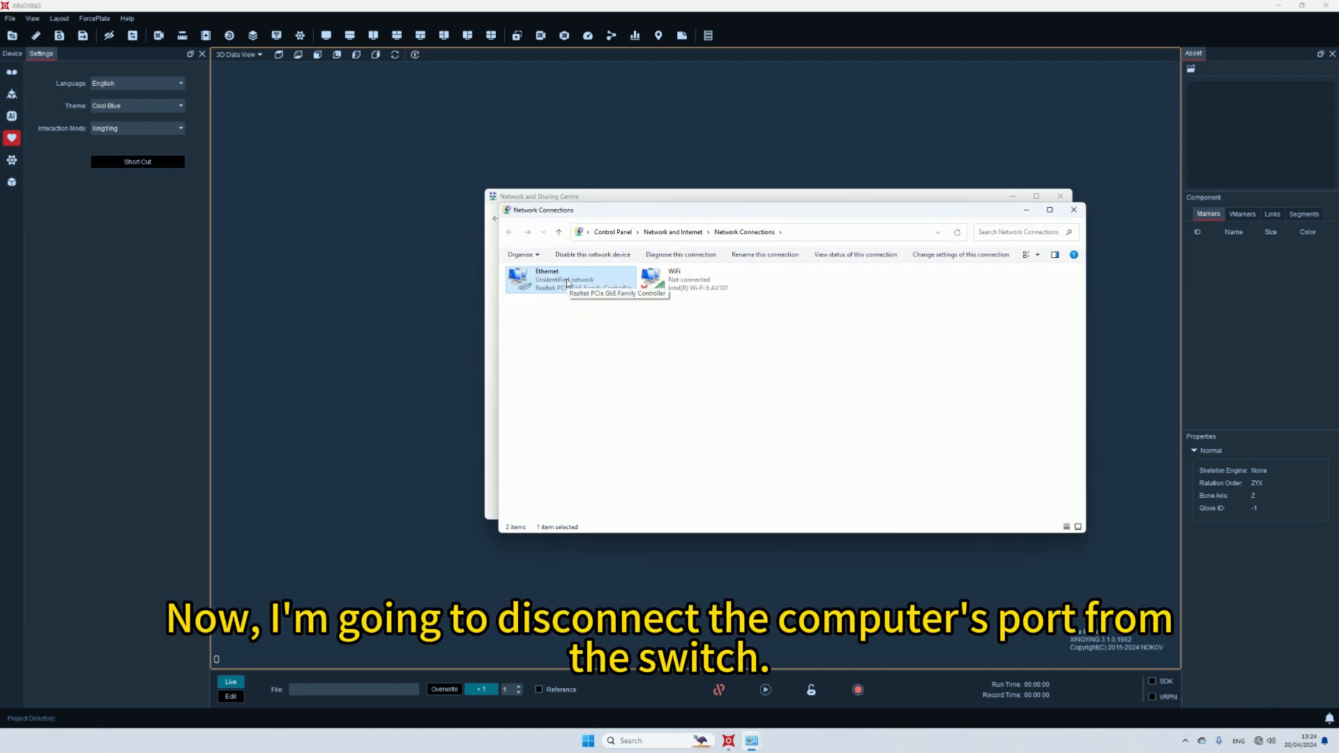
left_click(595, 323)
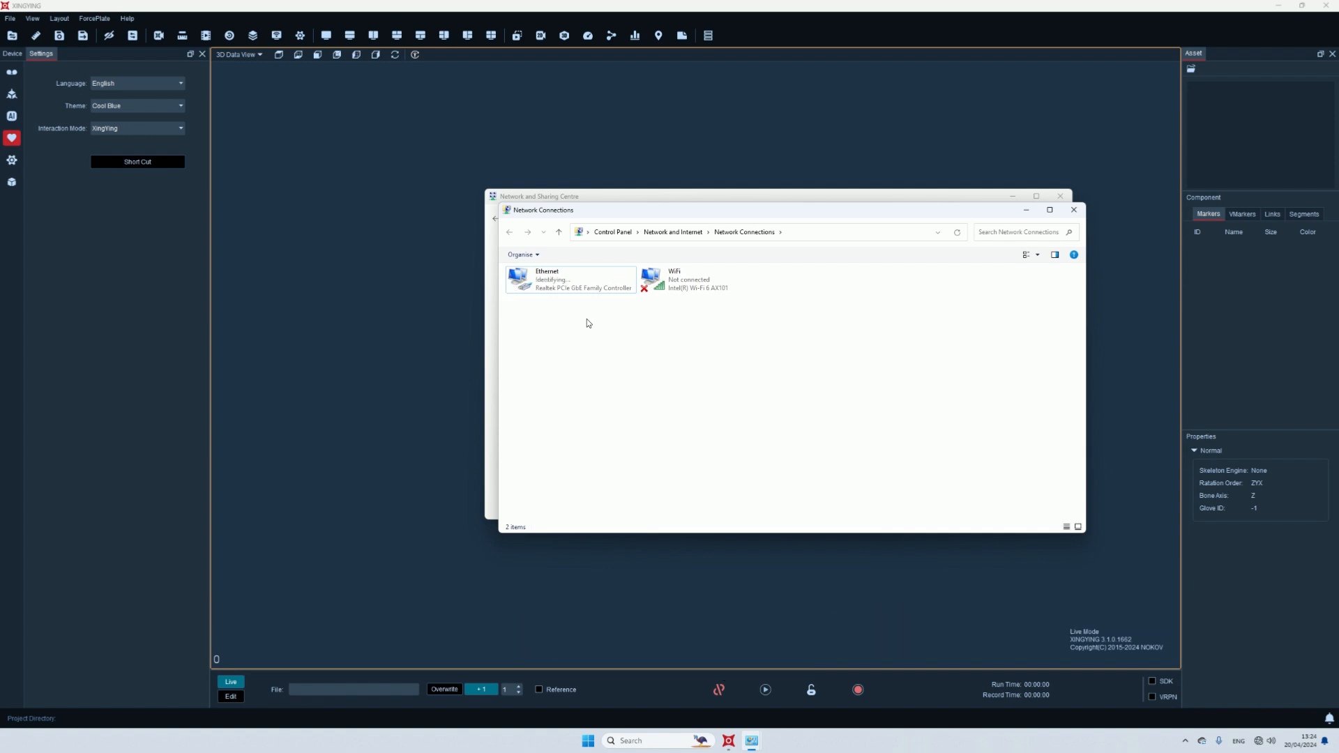
Step: Open the Internet Protocol Version 4 (TCP/IPv4) properties of the Ethernet adapter
left_click(593, 274)
right_click(593, 275)
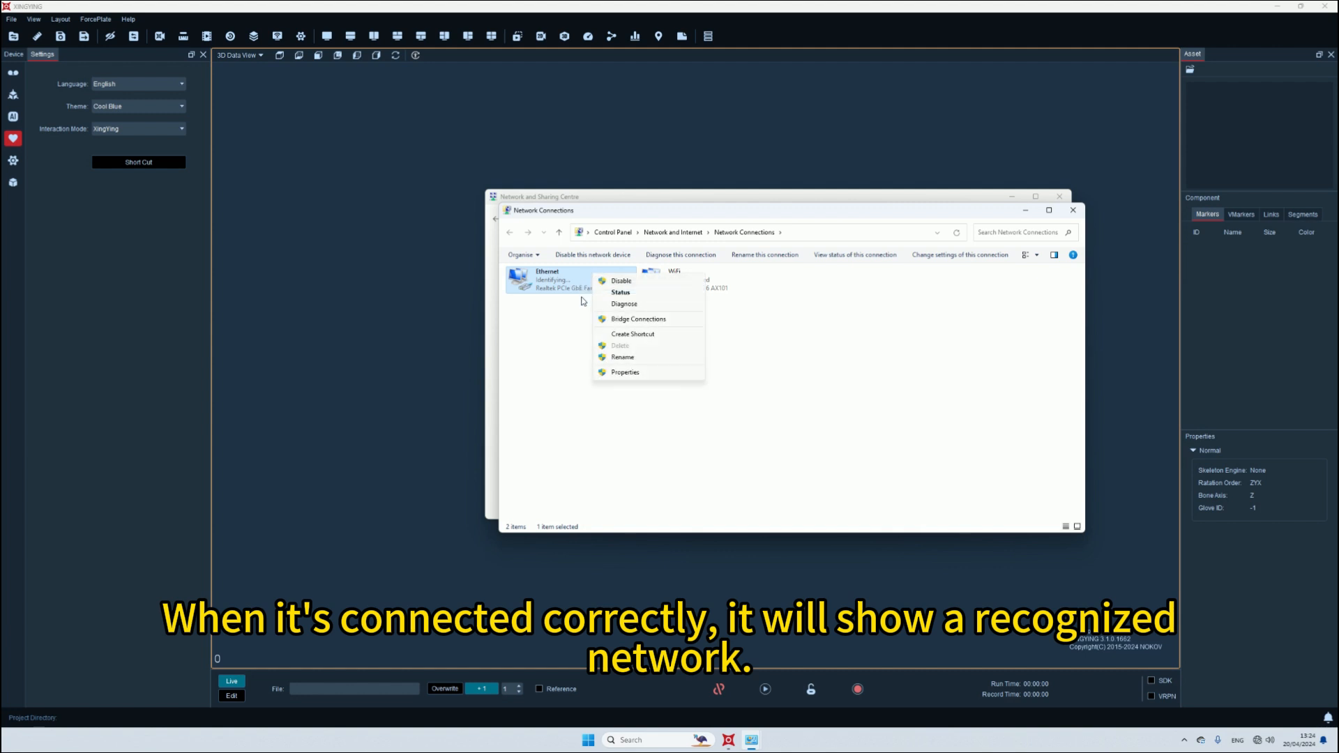
left_click(616, 372)
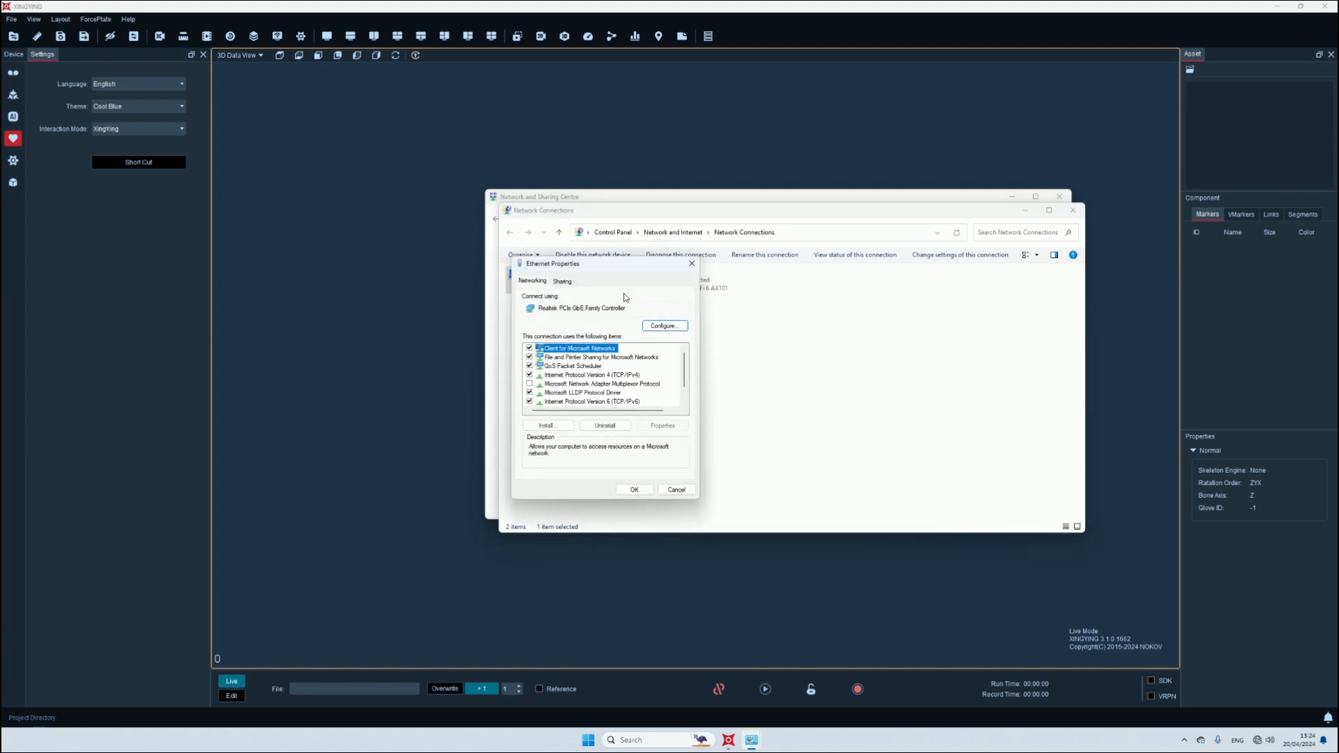
left_click_drag(622, 273, 730, 333)
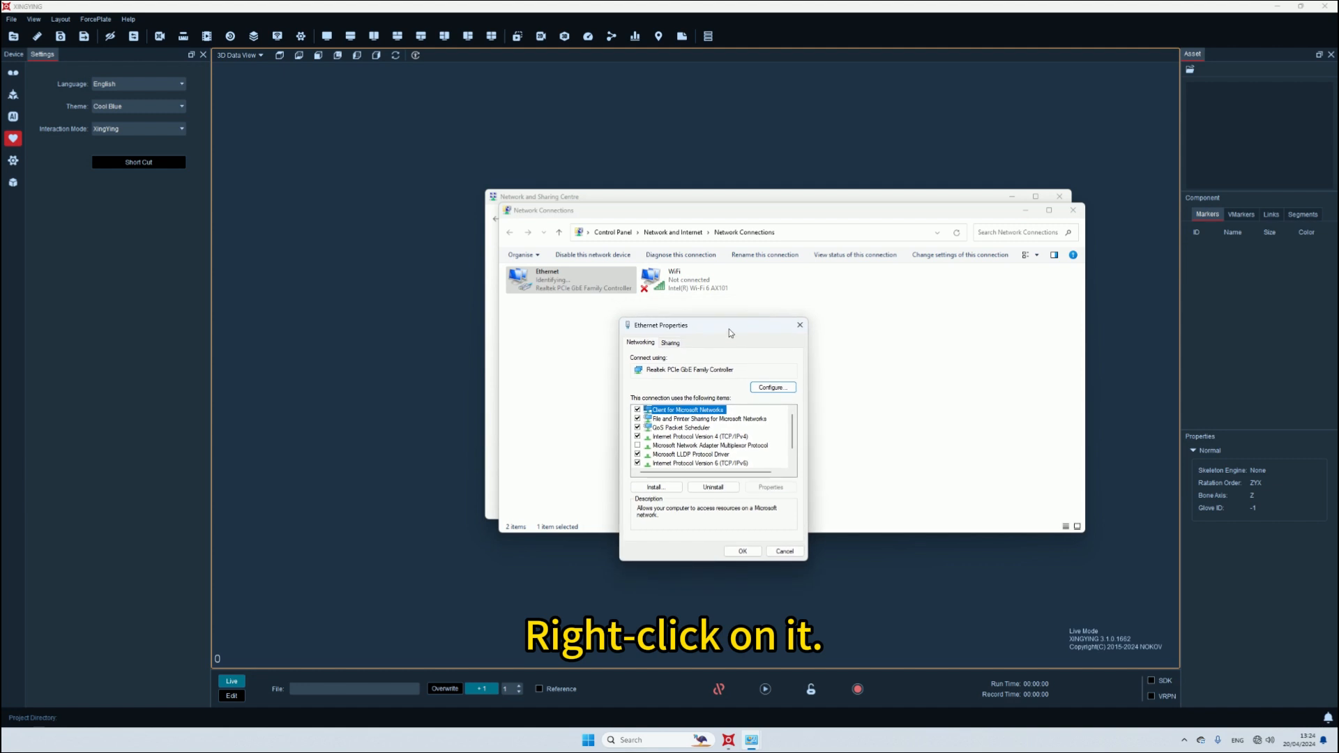
double_click(709, 438)
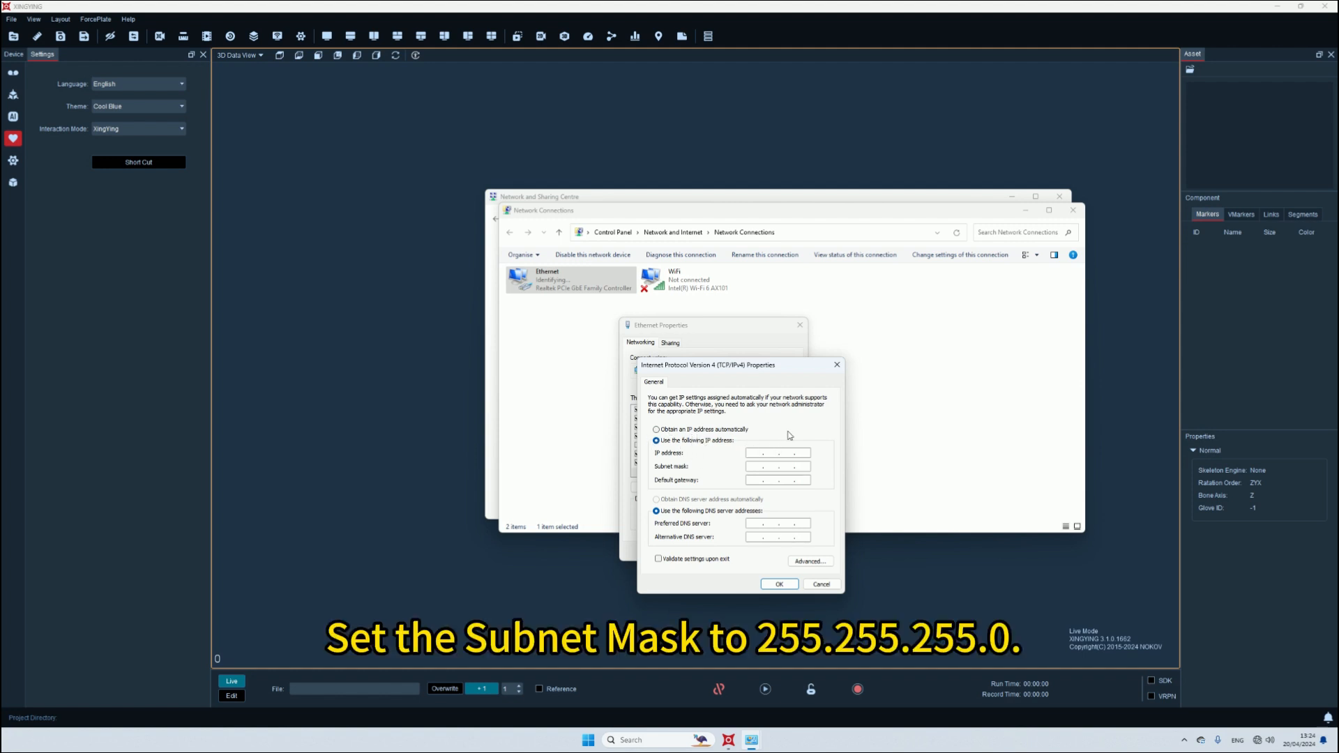
Step: Give the Ethernet adapter the static IP address 10.1.1.198 with subnet mask 255.255.255.0, leaving the gateway and DNS servers blank
type("10 . 1 . 1 ")
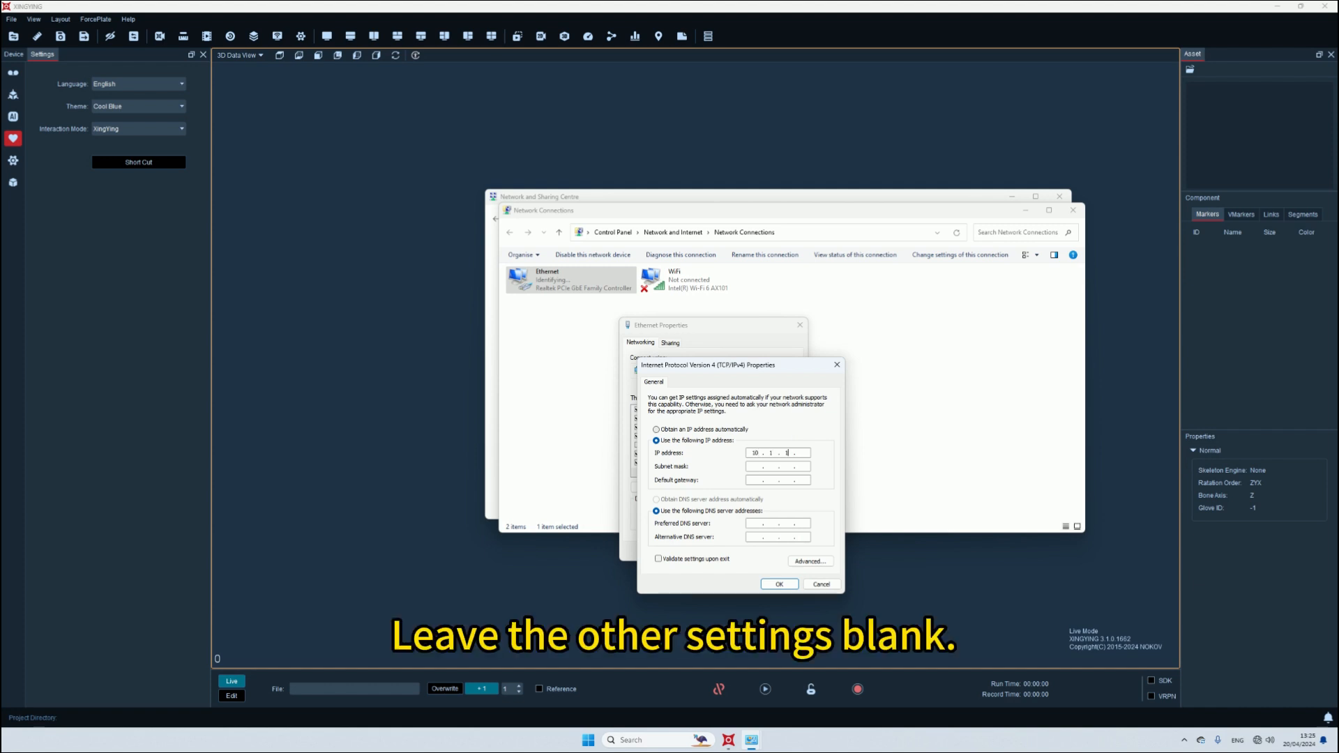
type(". 198")
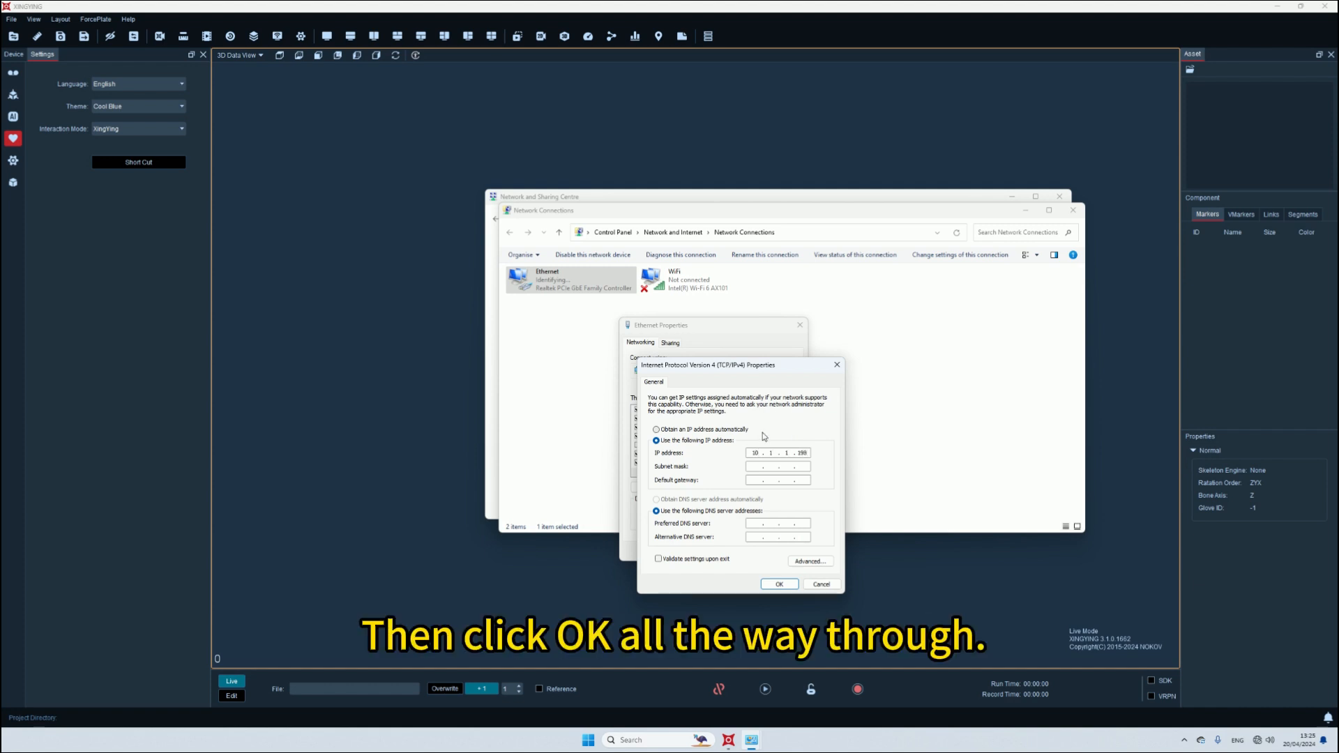
left_click(756, 468)
type("255 . 255 . ")
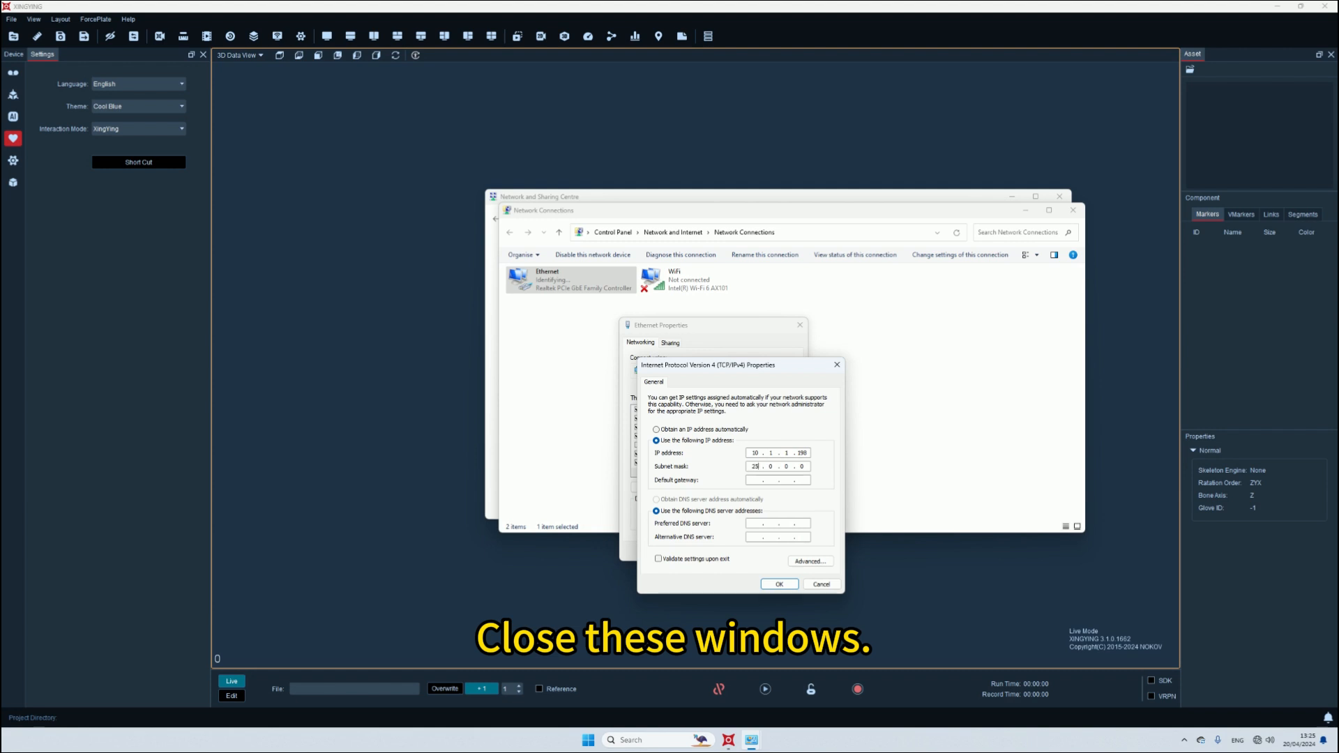
type("25")
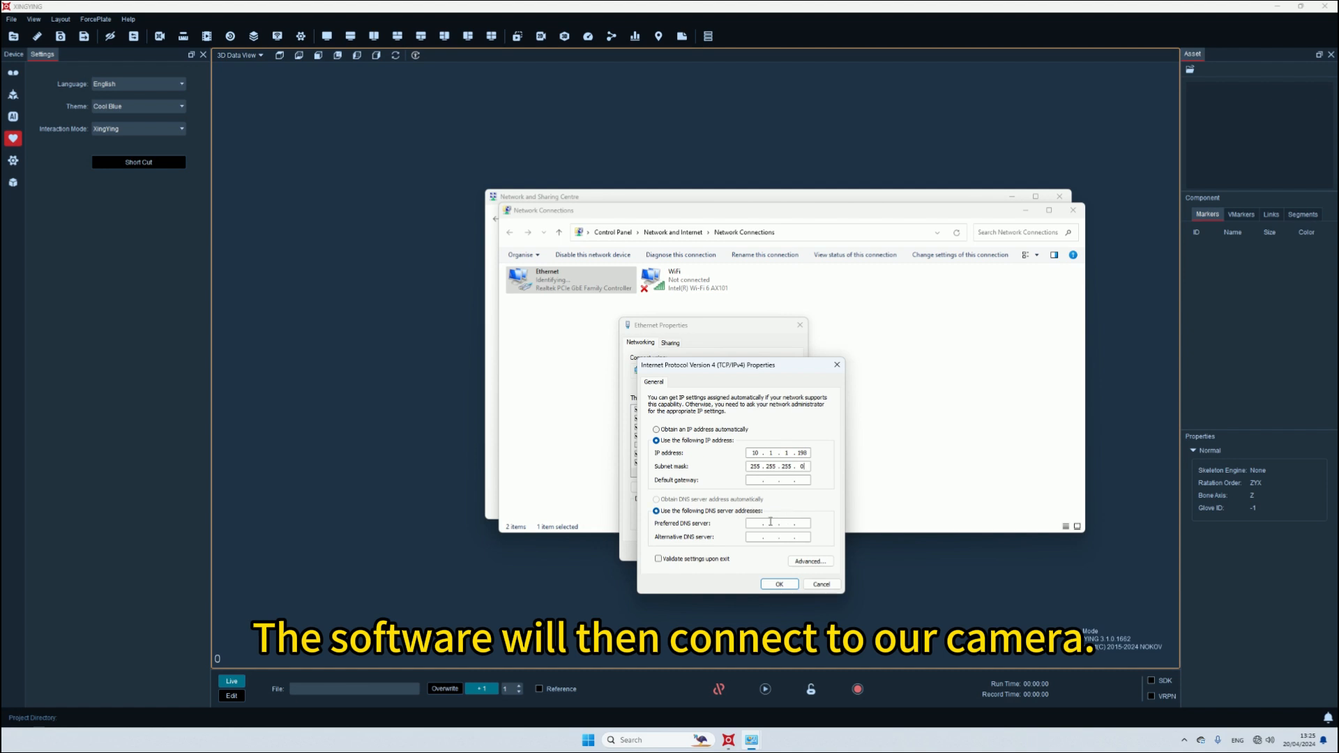
left_click(785, 586)
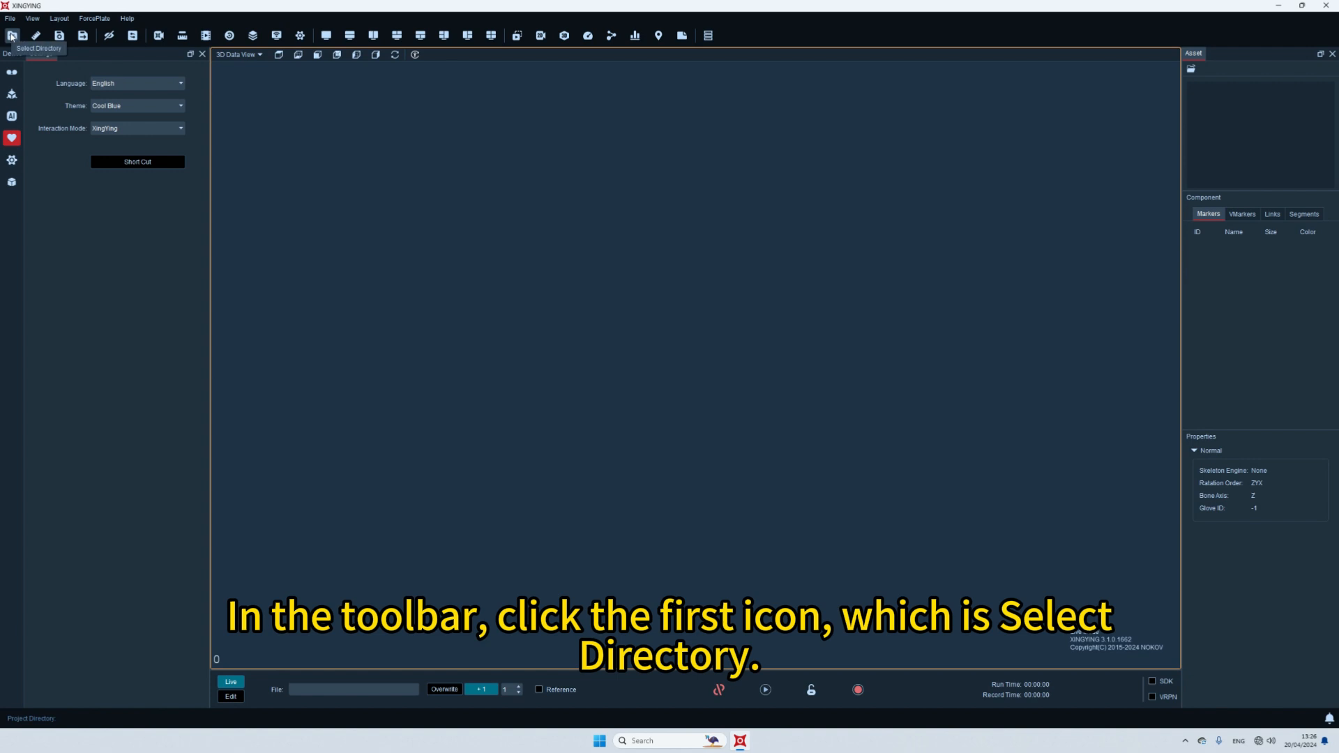
Step: Create a folder named test1 in the XINGYING 3.1.0.1662 program folder and choose it as the project directory
left_click(12, 36)
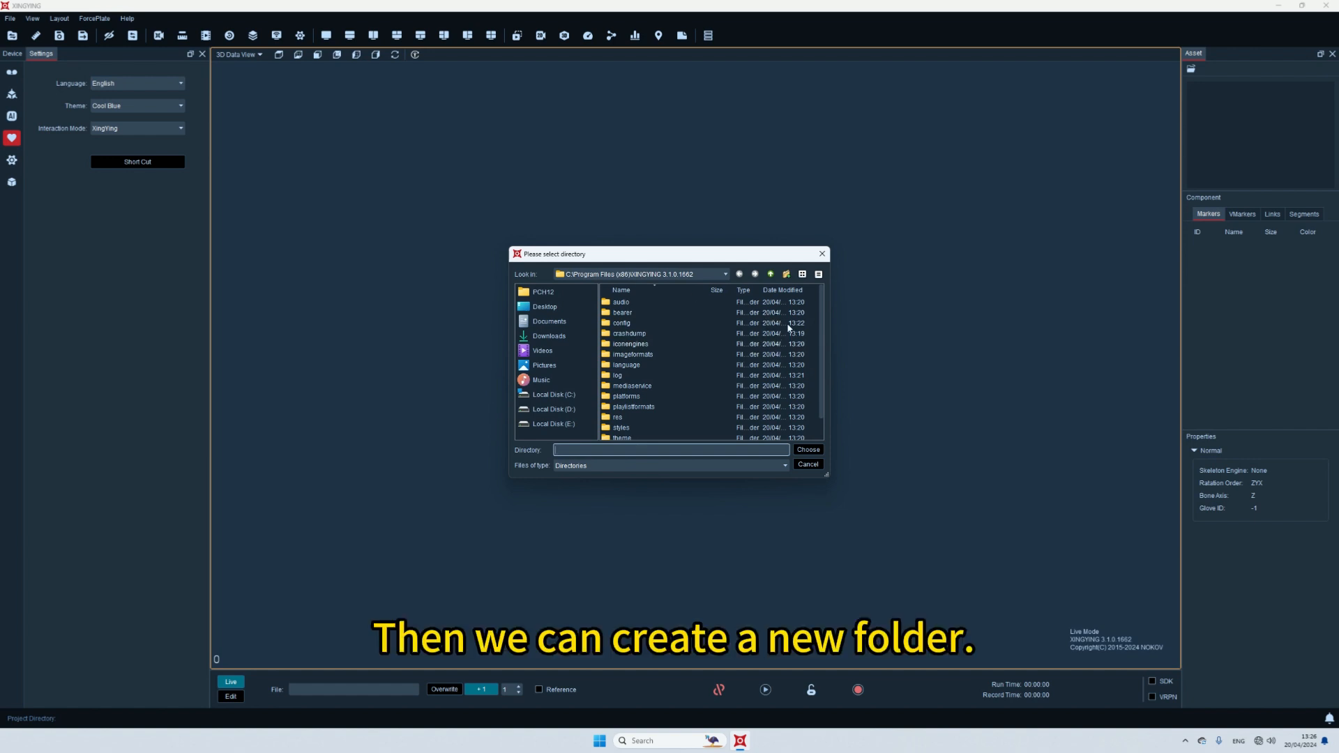
left_click(786, 275)
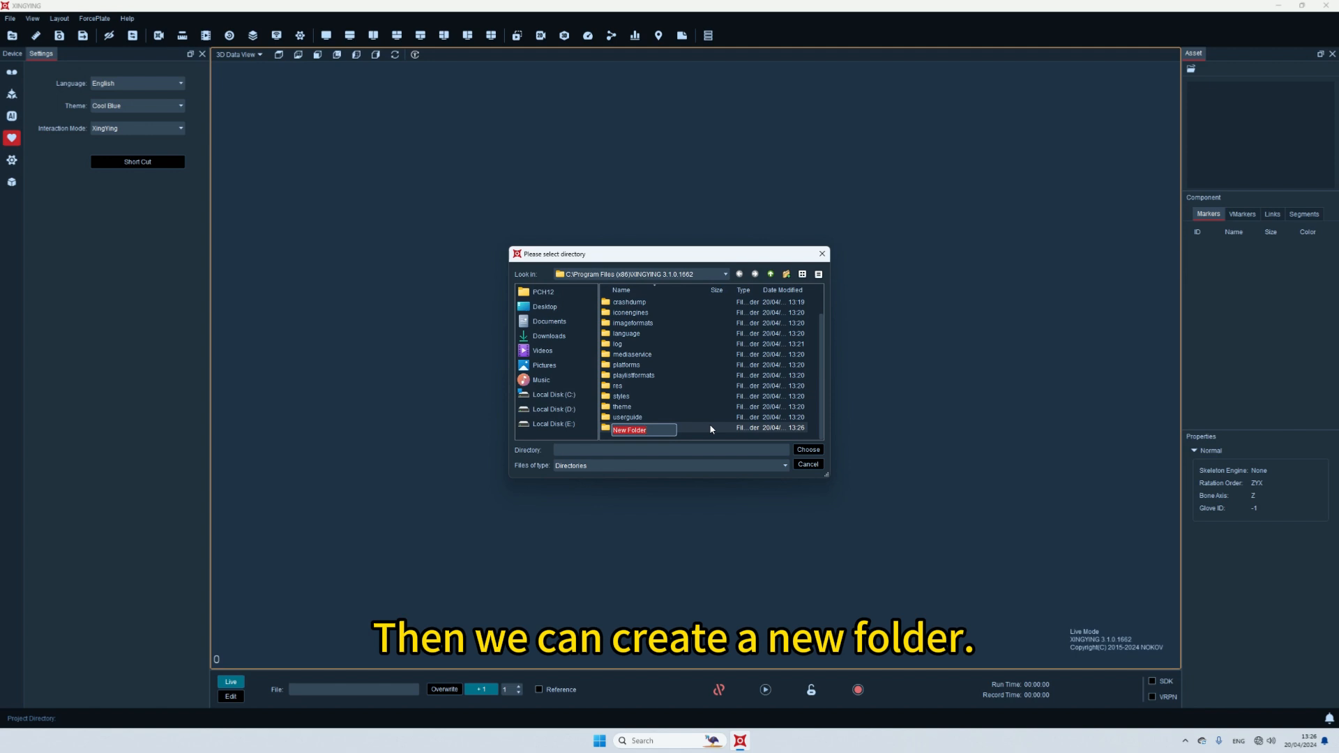
type("test")
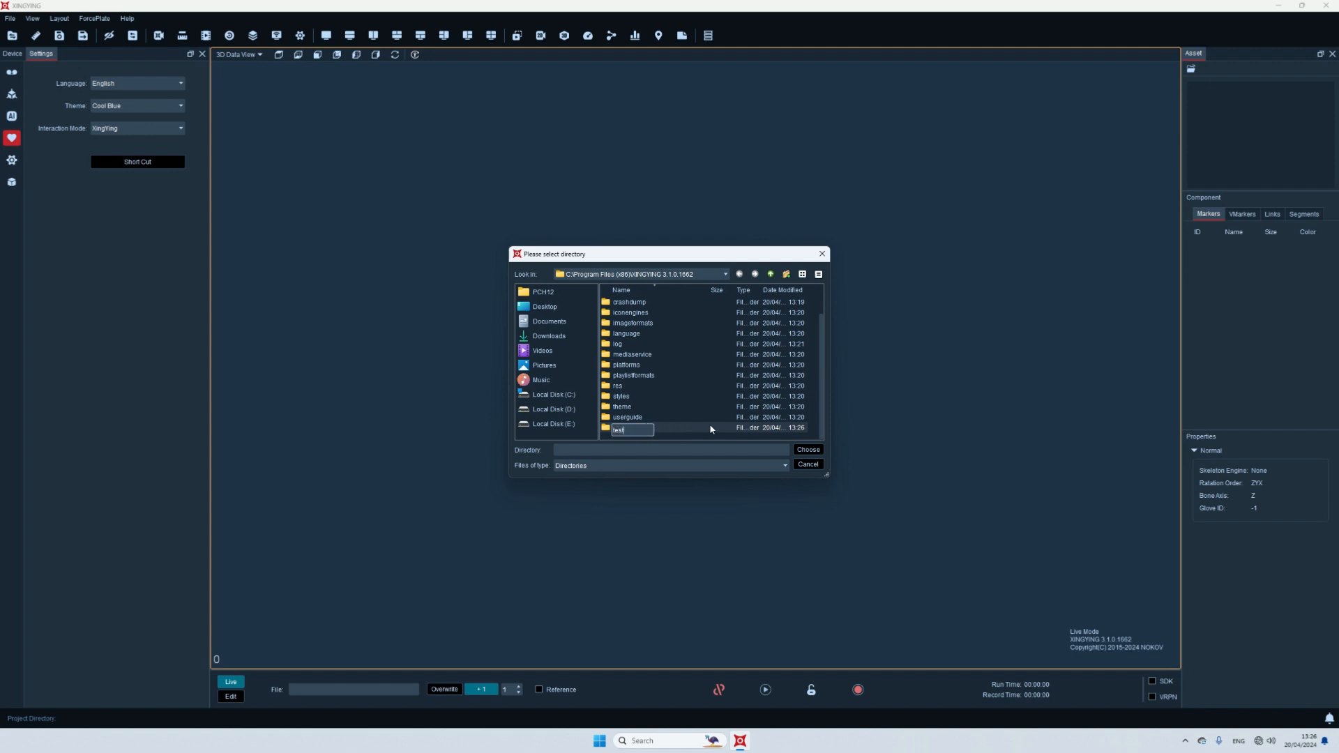
type("1")
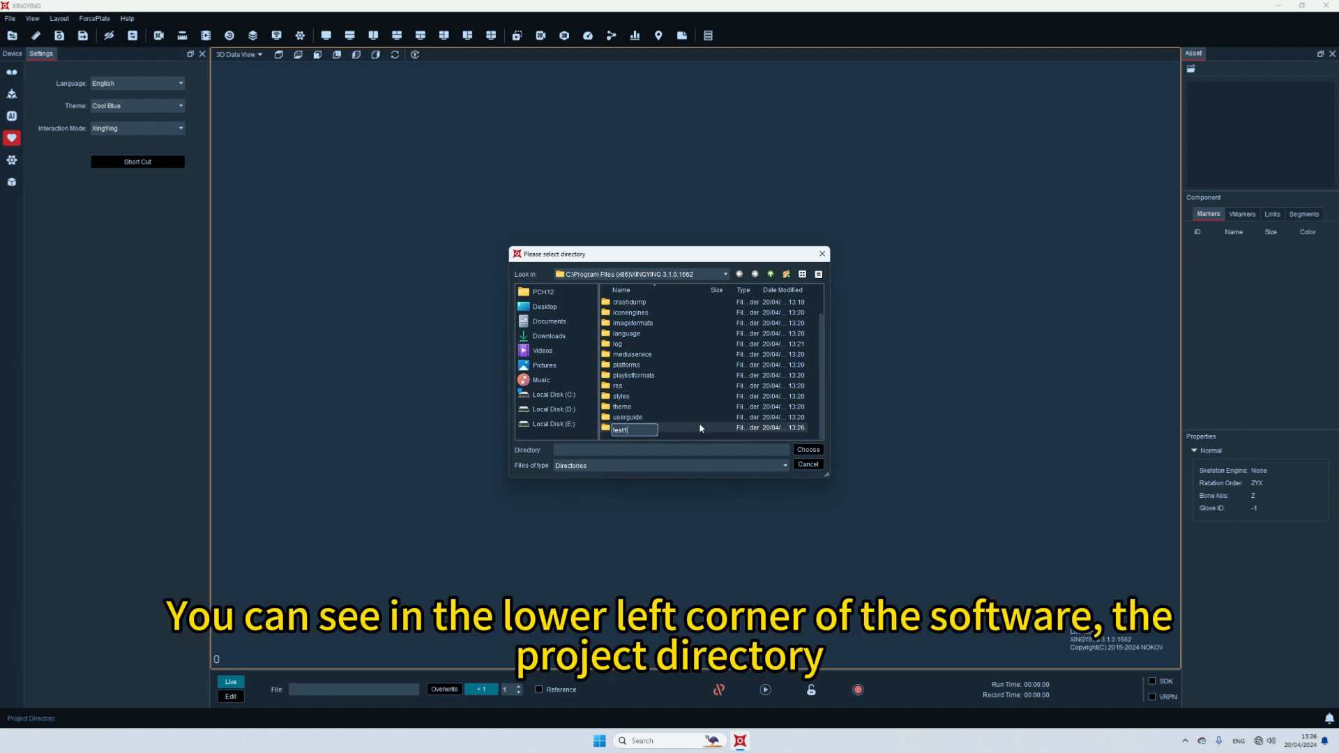
double_click(701, 428)
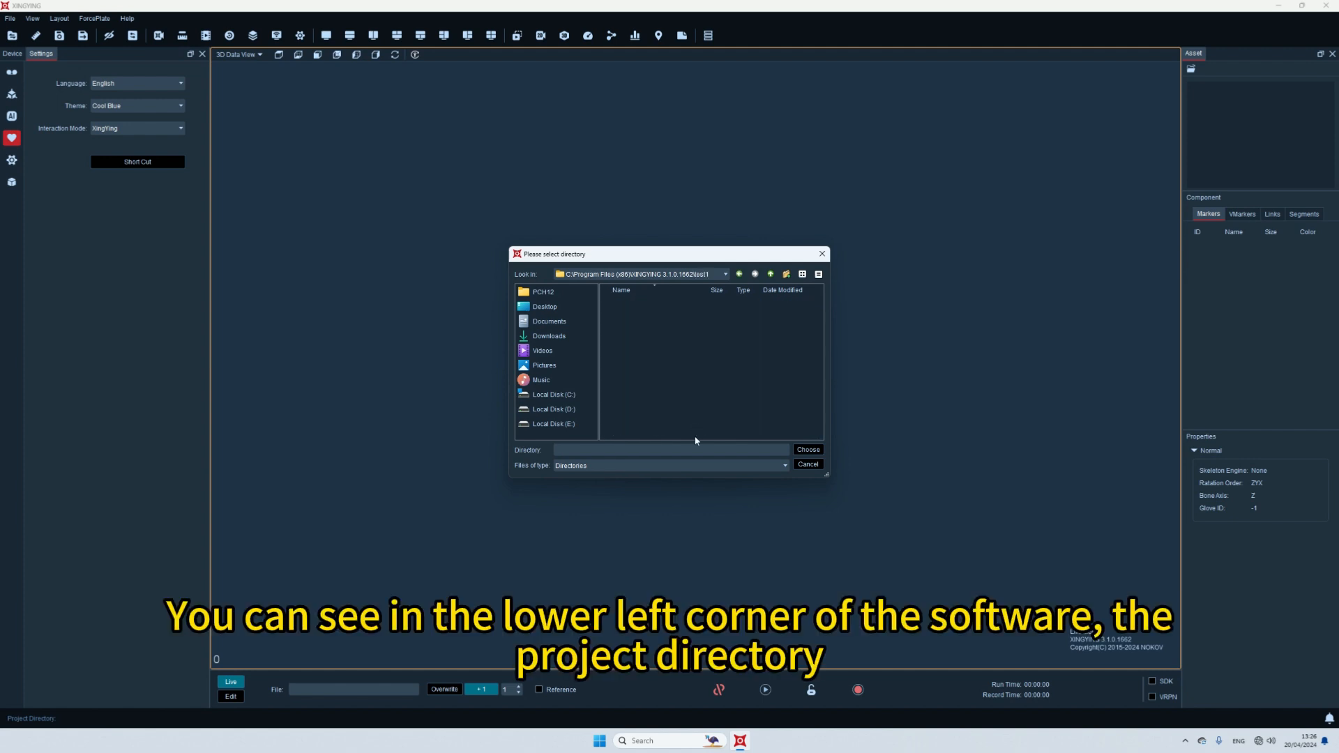
left_click(807, 450)
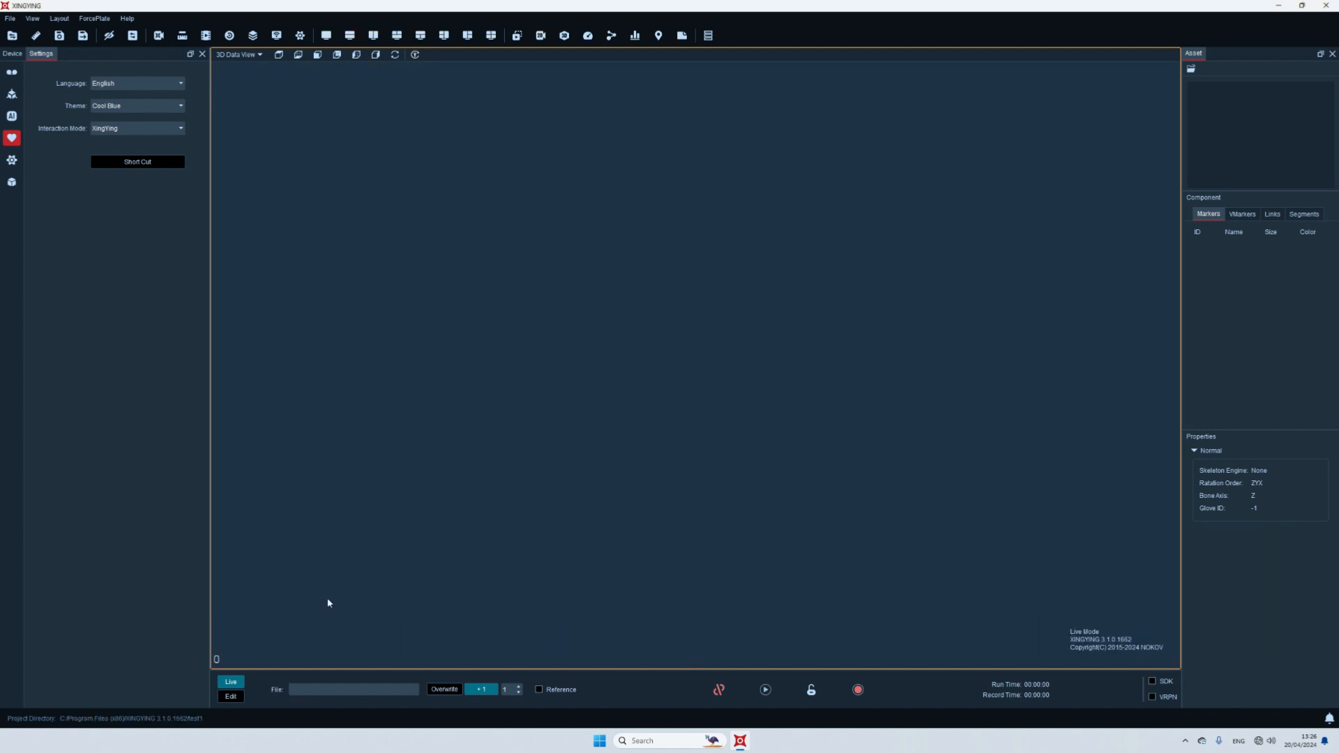